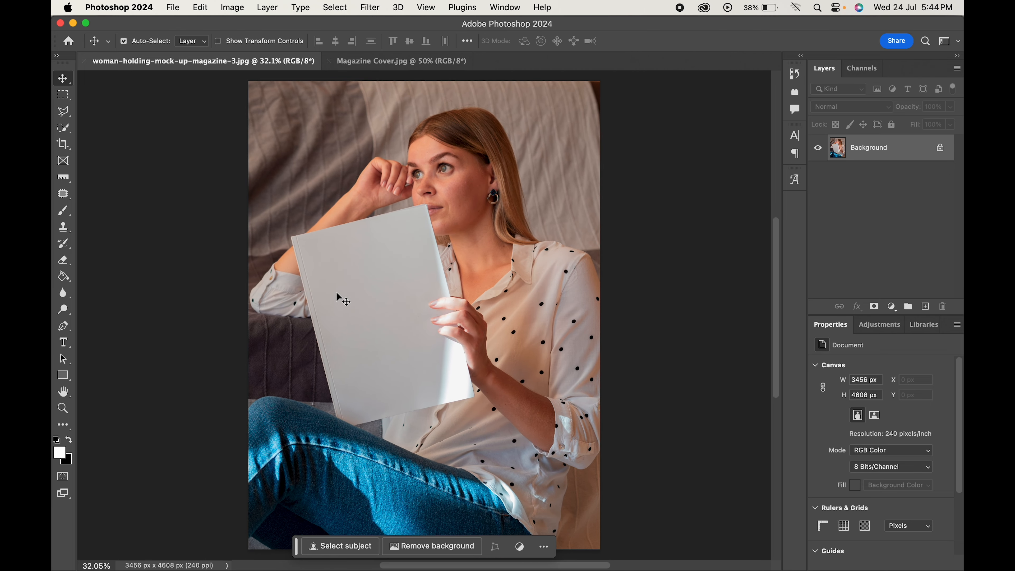
Measure the magazine's top edge with the Ruler tool and add the text "1300" above it as a width note.
{"action": "left_click", "coordinate": [63, 177]}
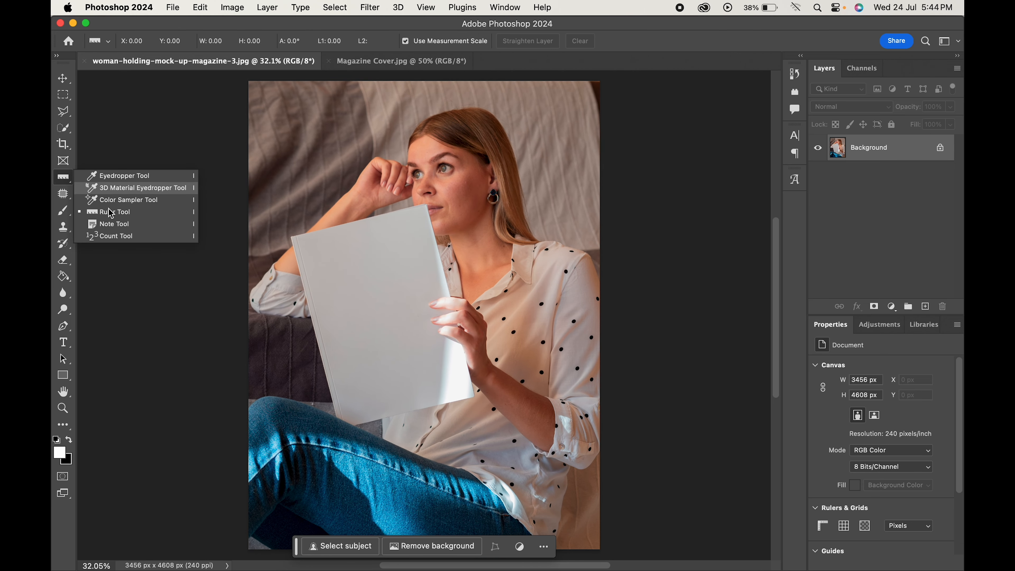
{"action": "left_click", "coordinate": [129, 212]}
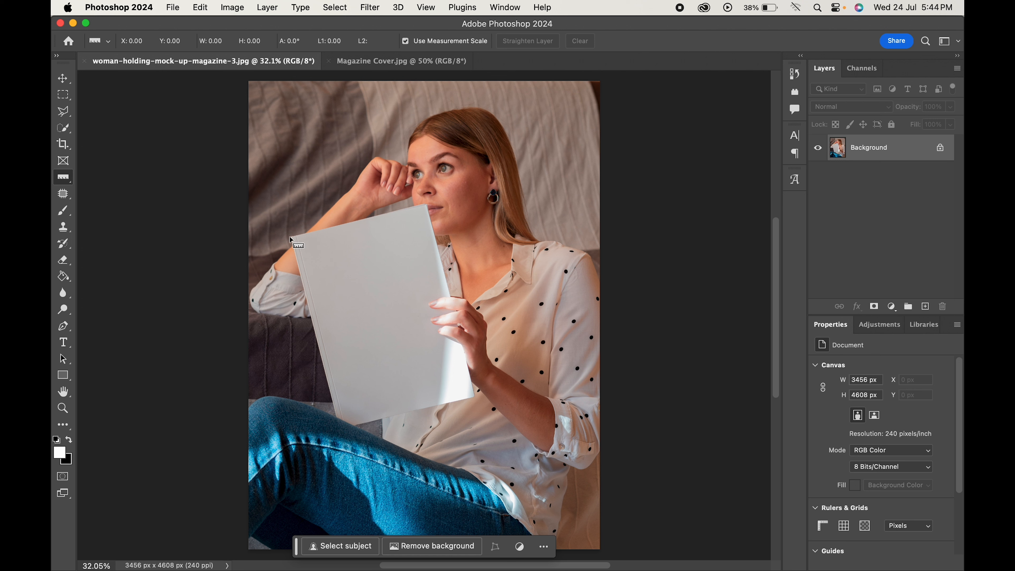
{"action": "left_click_drag", "start_coordinate": [290, 236], "coordinate": [427, 205]}
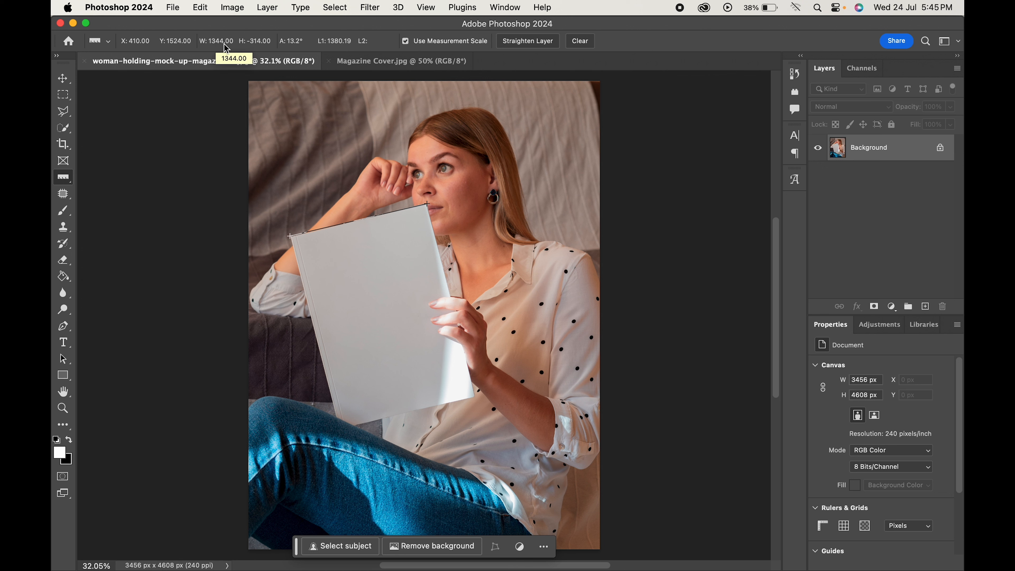
{"action": "left_click", "coordinate": [63, 342]}
{"action": "left_click", "coordinate": [292, 151]}
{"action": "type", "text": "1300"}
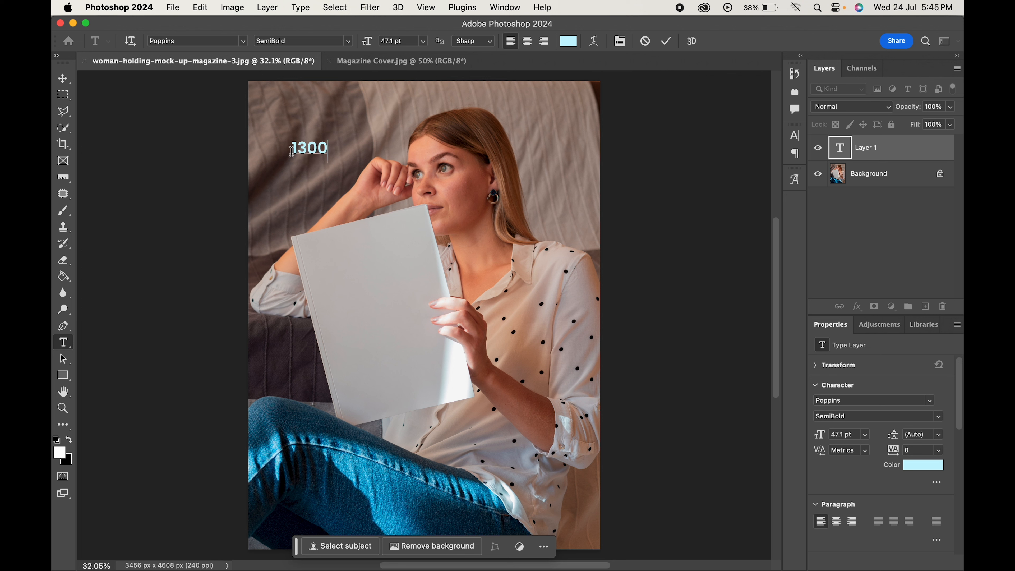
{"action": "left_click", "coordinate": [63, 78]}
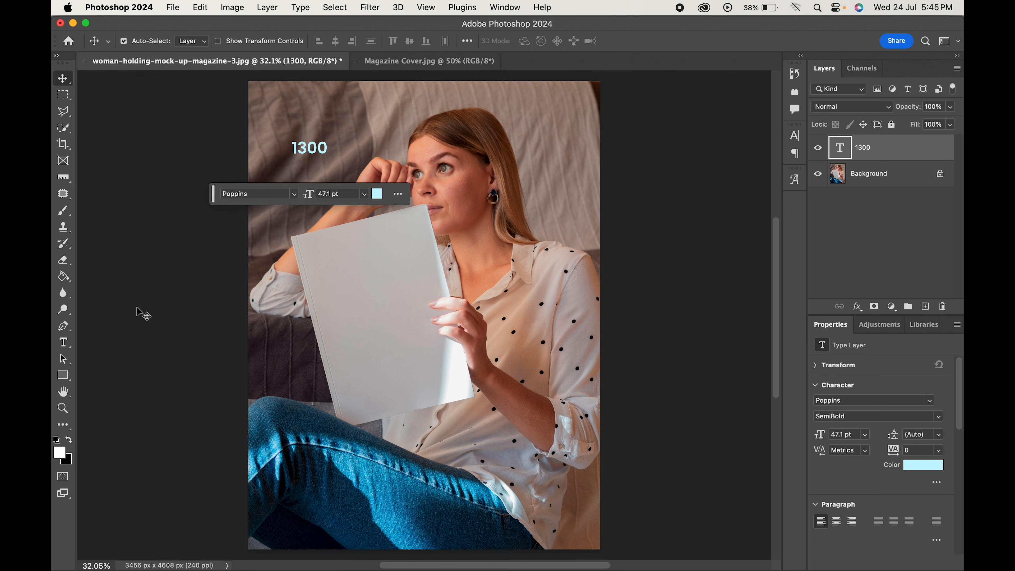
Measure the magazine's left edge with the Ruler tool and add the text "1900" beside the woman's head as a height note.
{"action": "left_click", "coordinate": [63, 182]}
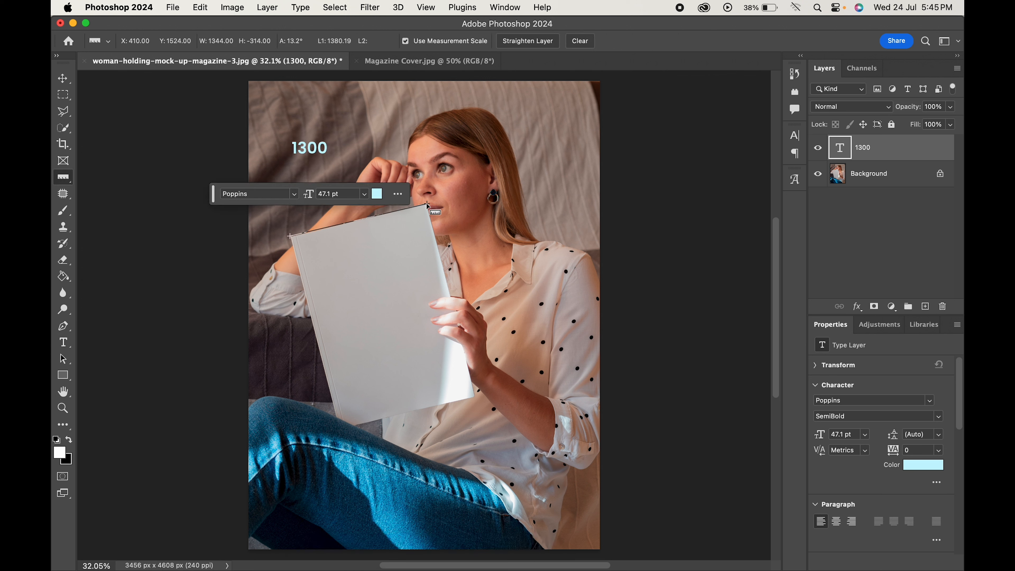
{"action": "left_click_drag", "start_coordinate": [427, 204], "coordinate": [338, 431]}
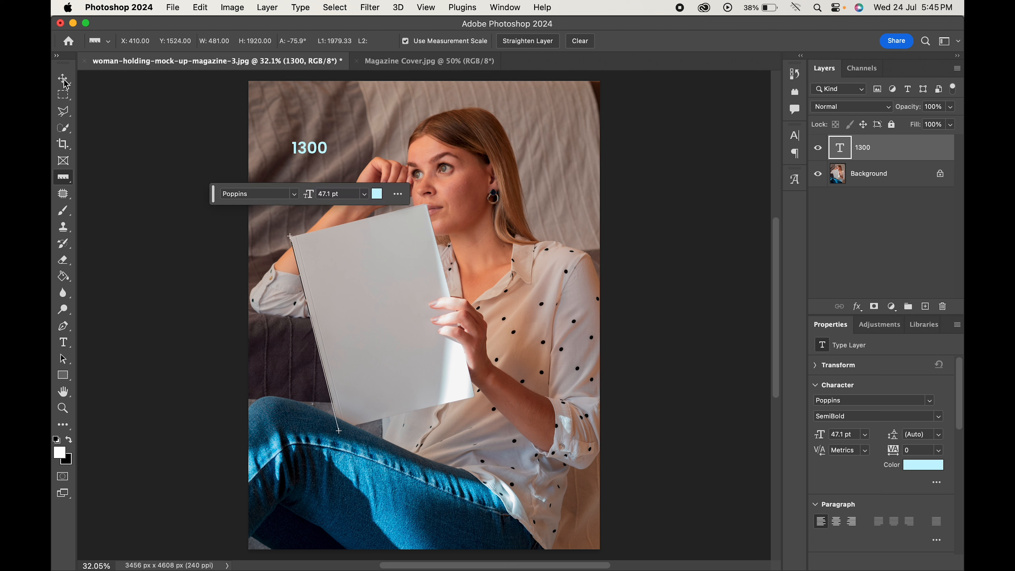
{"action": "left_click", "coordinate": [62, 342]}
{"action": "left_click", "coordinate": [383, 127]}
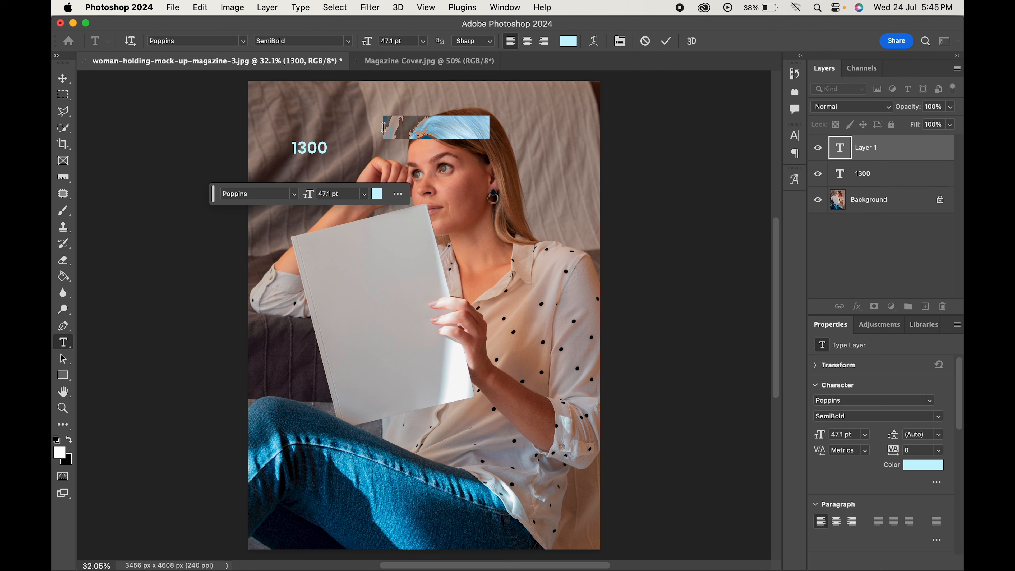
{"action": "type", "text": "1900"}
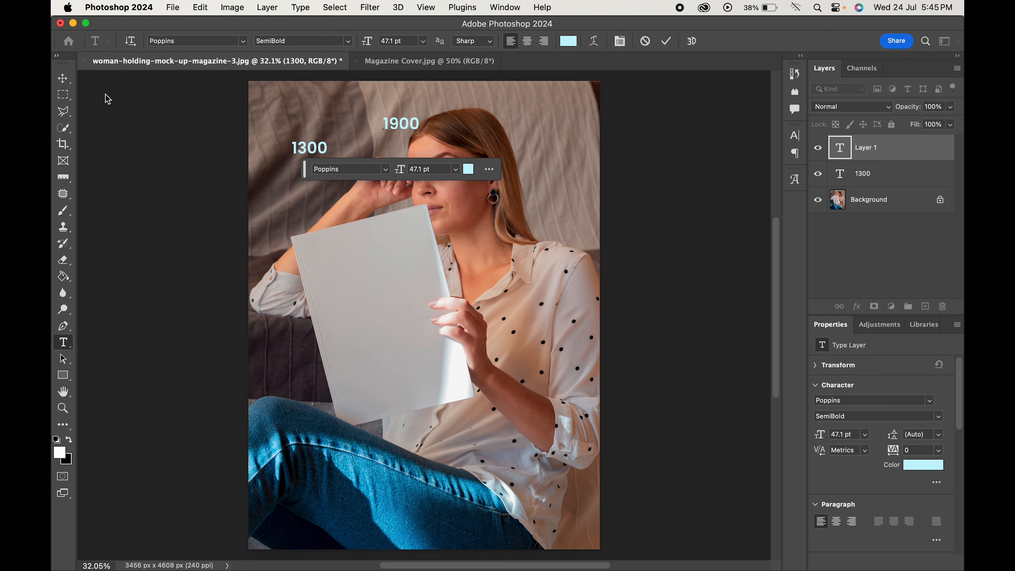
{"action": "left_click", "coordinate": [63, 81]}
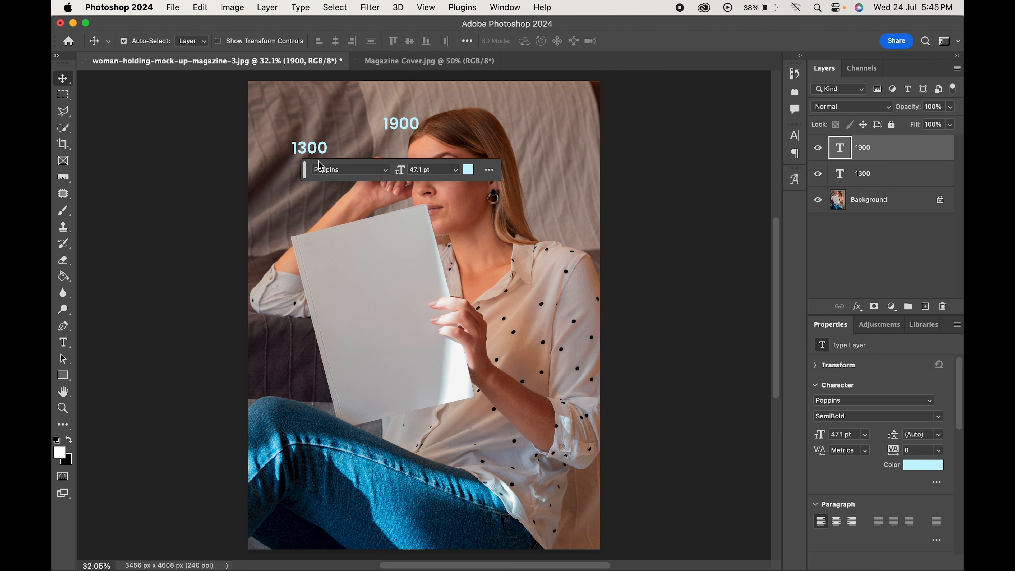
Create a rectangle shape 1300 px wide and 1900 px high over the magazine.
{"action": "left_click", "coordinate": [62, 375]}
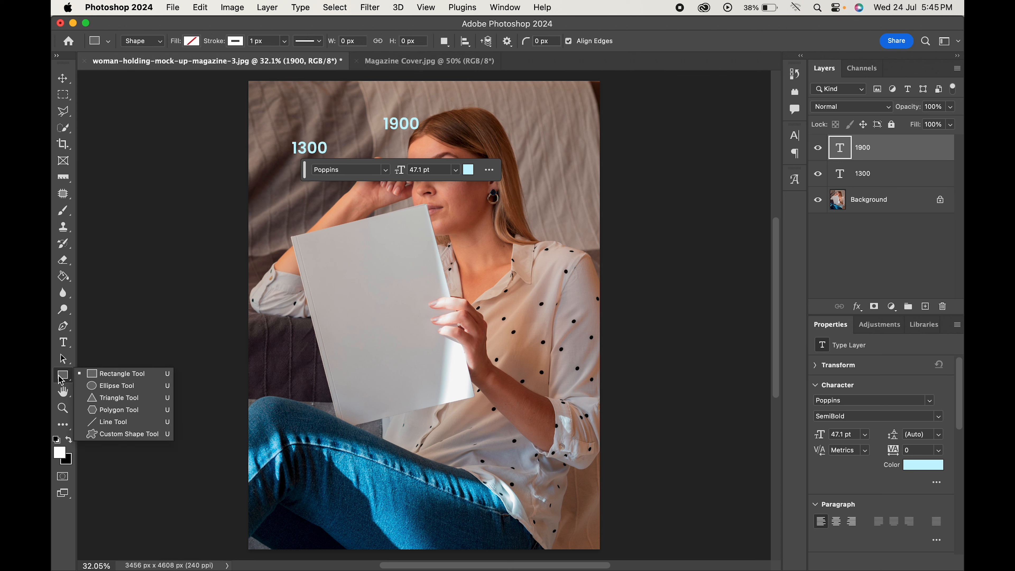
{"action": "left_click", "coordinate": [133, 376]}
{"action": "left_click", "coordinate": [332, 235]}
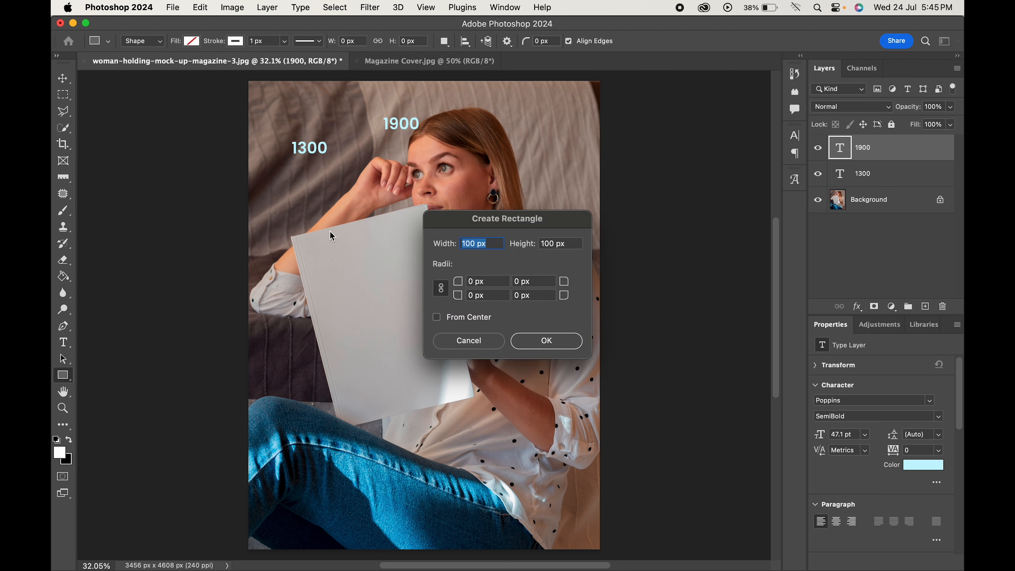
{"action": "type", "text": "1300"}
{"action": "key", "text": "Tab"}
{"action": "type", "text": "1"}
{"action": "left_click", "coordinate": [564, 339]}
Give the rectangle a white fill and remove its stroke.
{"action": "left_click", "coordinate": [192, 41]}
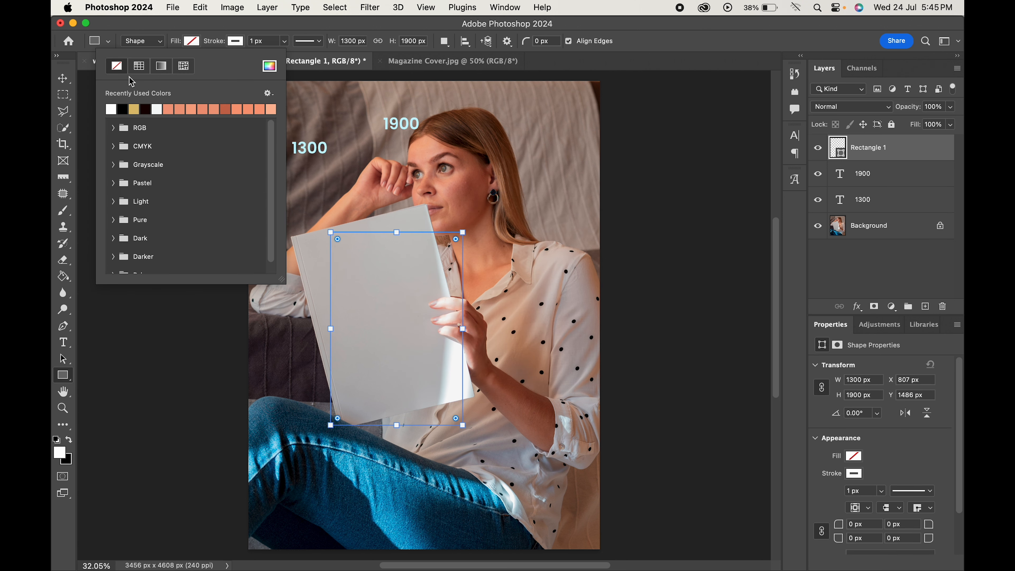
{"action": "left_click", "coordinate": [111, 109]}
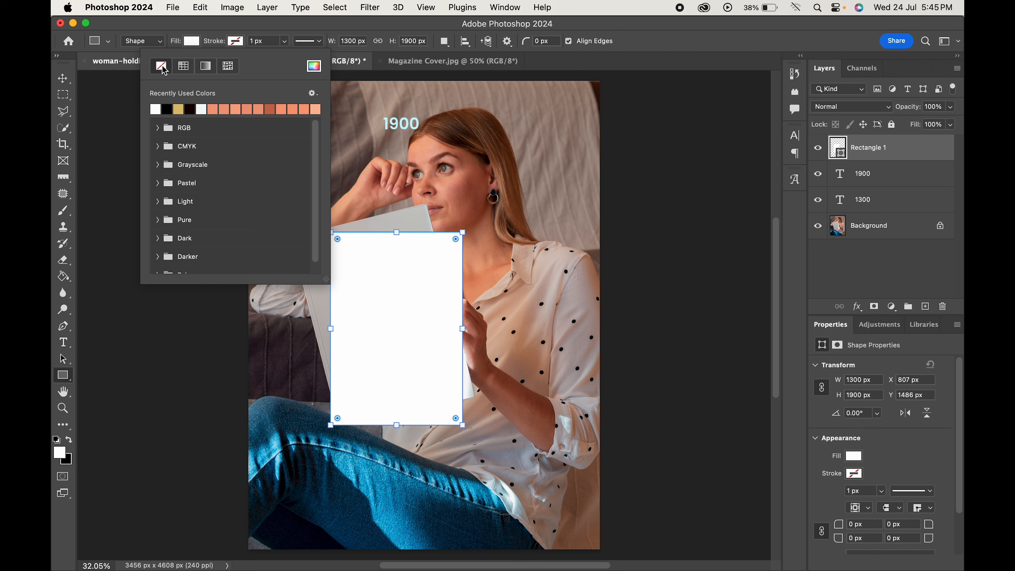
{"action": "left_click", "coordinate": [117, 66]}
{"action": "key", "text": "v"}
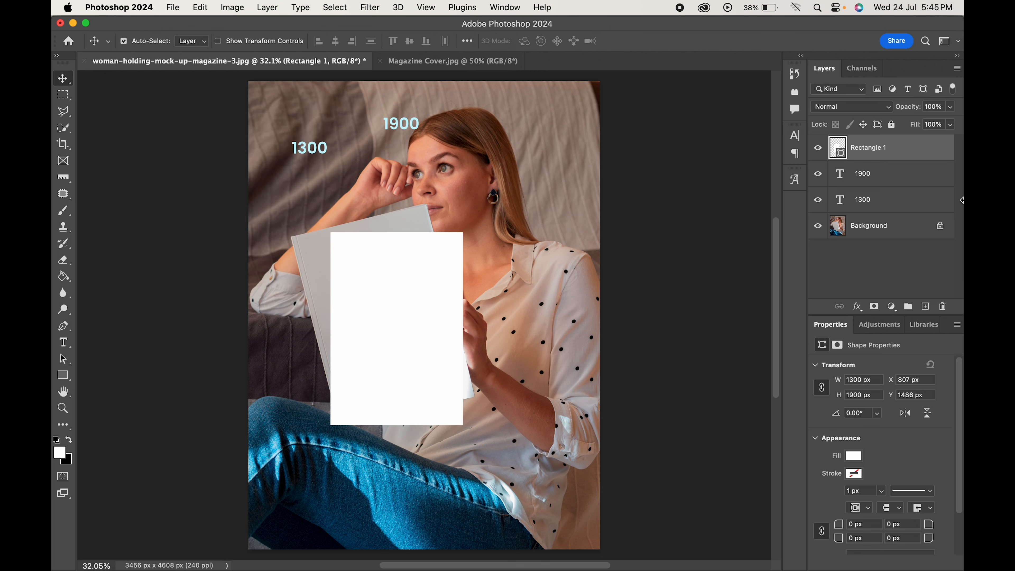
Convert the rectangle to a smart object and distort its upper-left corner onto the magazine's upper-left corner.
{"action": "right_click", "coordinate": [901, 147]}
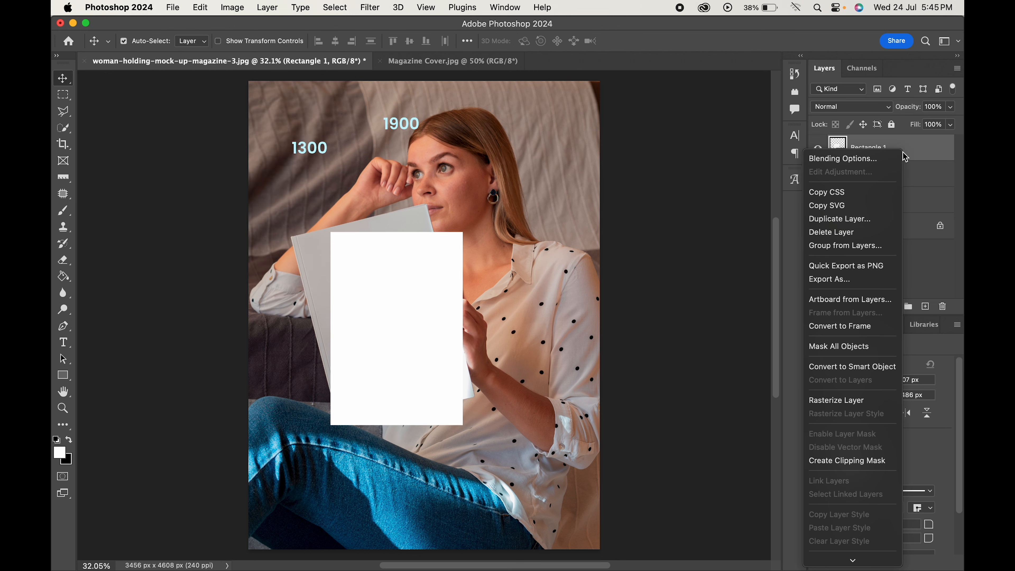
{"action": "left_click", "coordinate": [829, 371]}
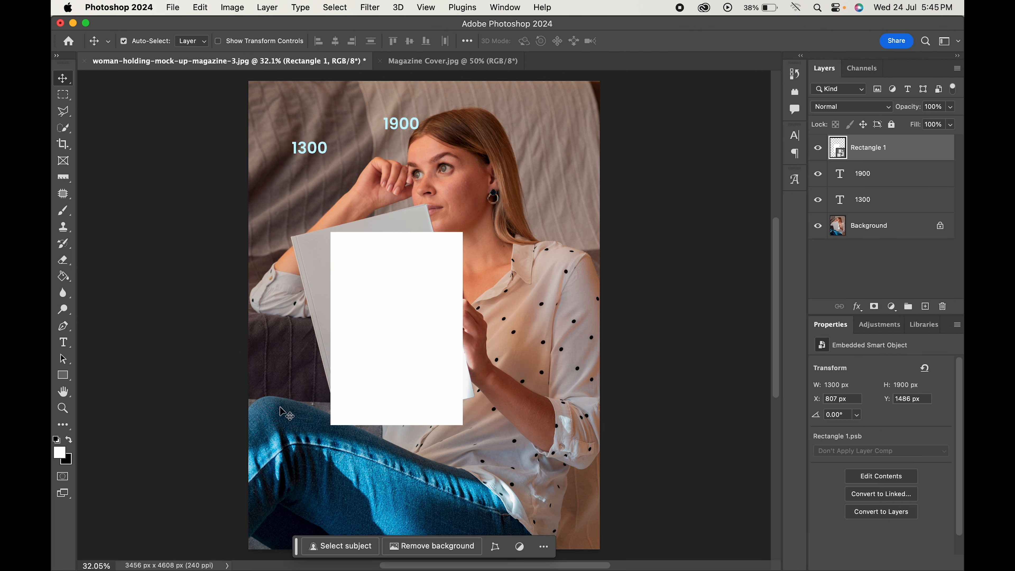
{"action": "key", "text": "super+t"}
{"action": "right_click", "coordinate": [398, 348]}
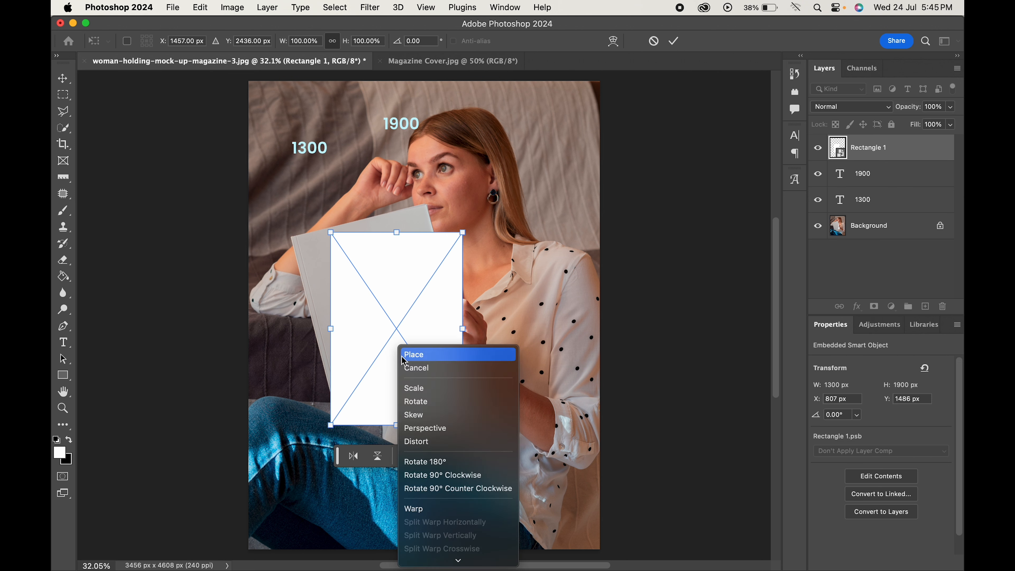
{"action": "left_click", "coordinate": [422, 443]}
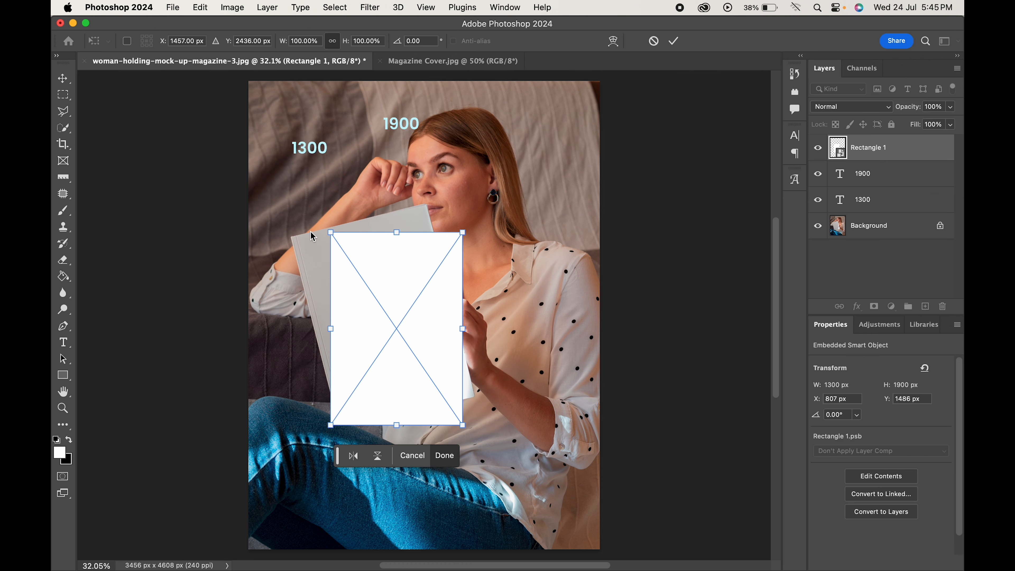
{"action": "scroll", "coordinate": [311, 236], "scroll_direction": "up", "scroll_amount": 10}
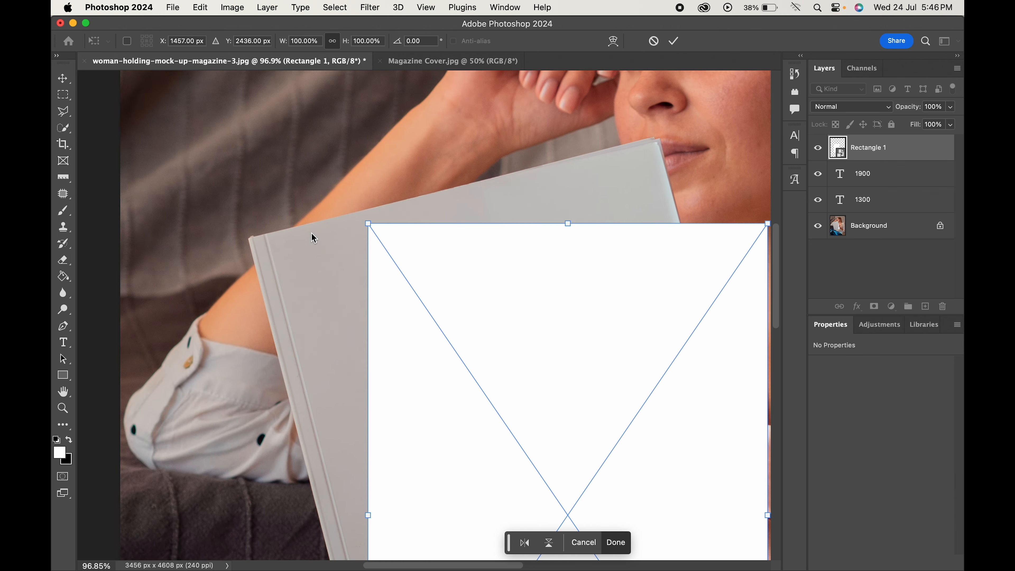
{"action": "left_click_drag", "start_coordinate": [366, 227], "coordinate": [250, 239]}
Distort the rectangle's other three corners onto the matching magazine corners and apply the transformation.
{"action": "scroll", "coordinate": [250, 239], "scroll_direction": "right", "scroll_amount": 6}
{"action": "scroll", "coordinate": [250, 238], "scroll_direction": "up", "scroll_amount": 3}
{"action": "left_click_drag", "start_coordinate": [511, 333], "coordinate": [399, 256]}
{"action": "scroll", "coordinate": [401, 259], "scroll_direction": "down", "scroll_amount": 15}
{"action": "left_click_drag", "start_coordinate": [508, 300], "coordinate": [545, 218]}
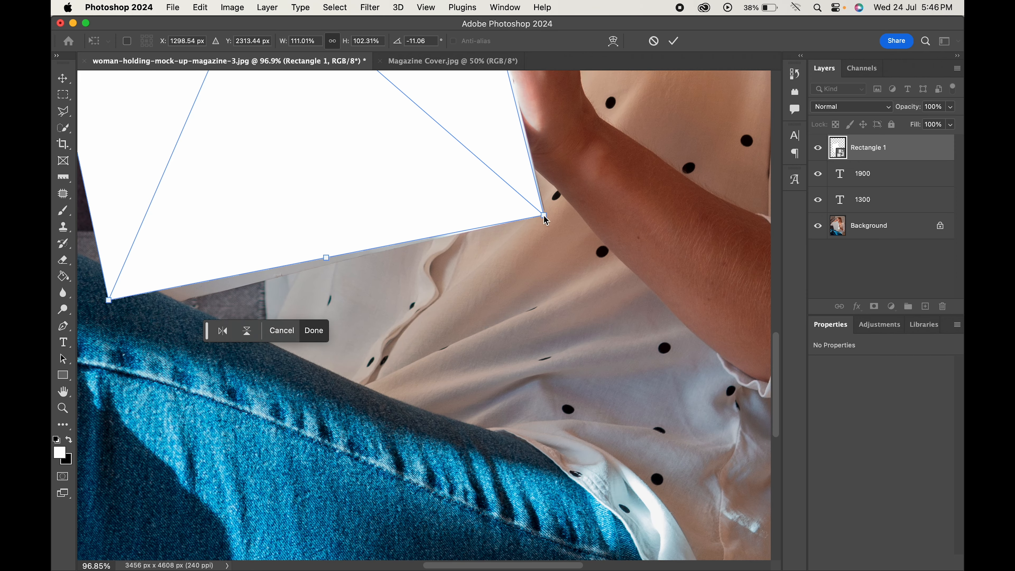
{"action": "scroll", "coordinate": [544, 218], "scroll_direction": "left", "scroll_amount": 4}
{"action": "left_click_drag", "start_coordinate": [275, 313], "coordinate": [300, 325]}
{"action": "key", "text": "super+0"}
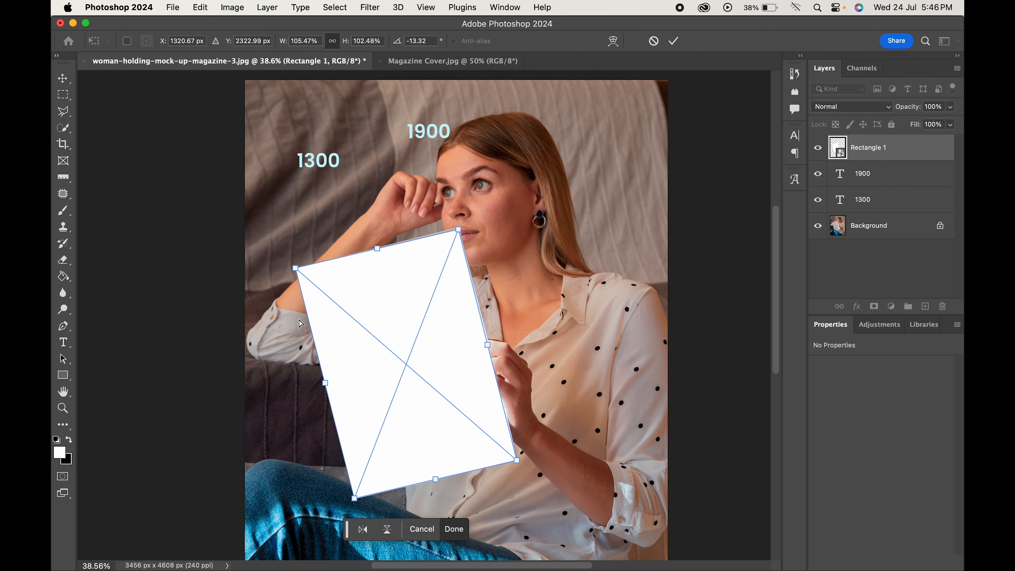
{"action": "key", "text": "Return"}
Set the rectangle layer's blend mode to Multiply.
{"action": "left_click", "coordinate": [841, 107]}
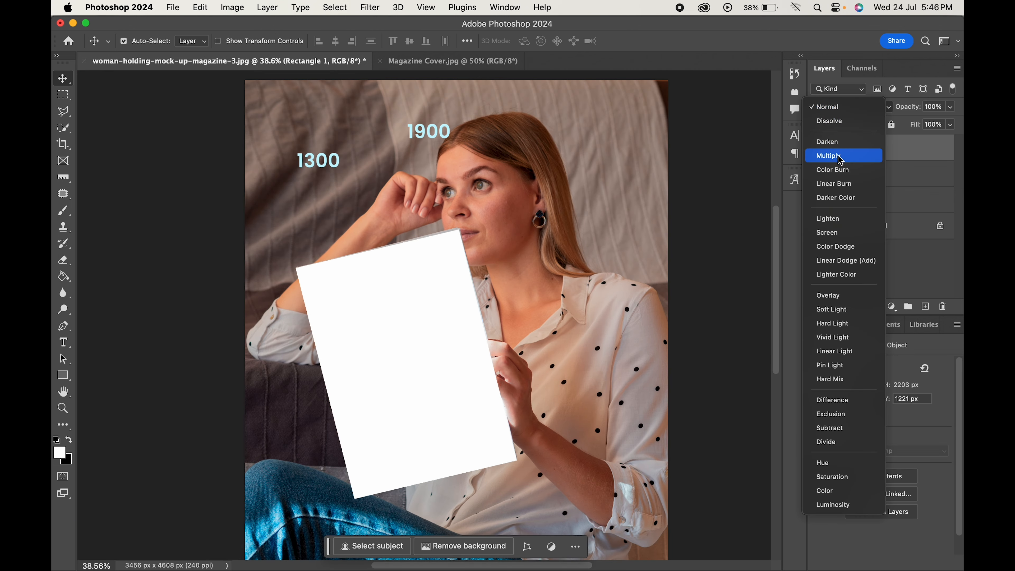
{"action": "left_click", "coordinate": [840, 156]}
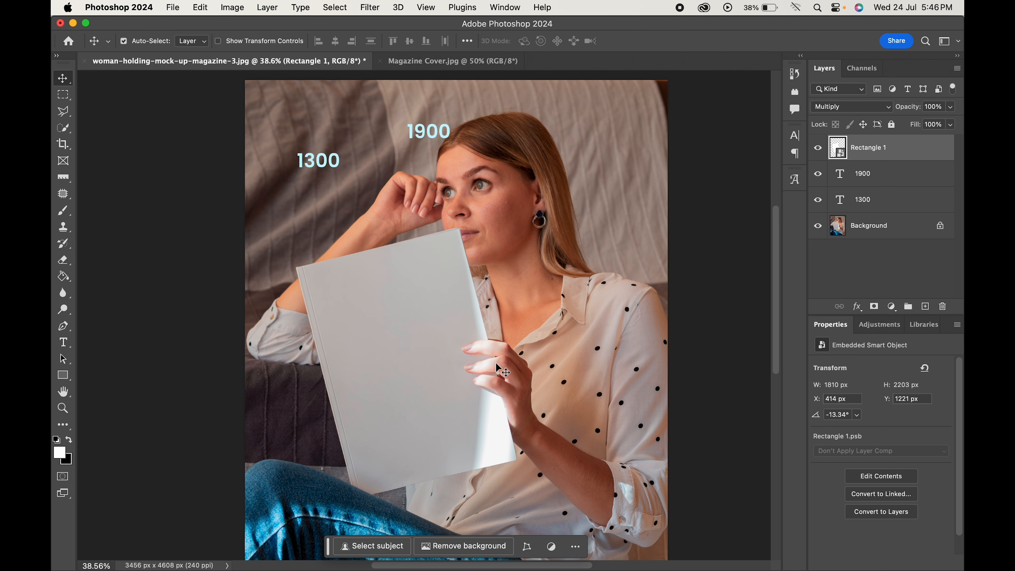
{"action": "scroll", "coordinate": [496, 363], "scroll_direction": "up", "scroll_amount": 4}
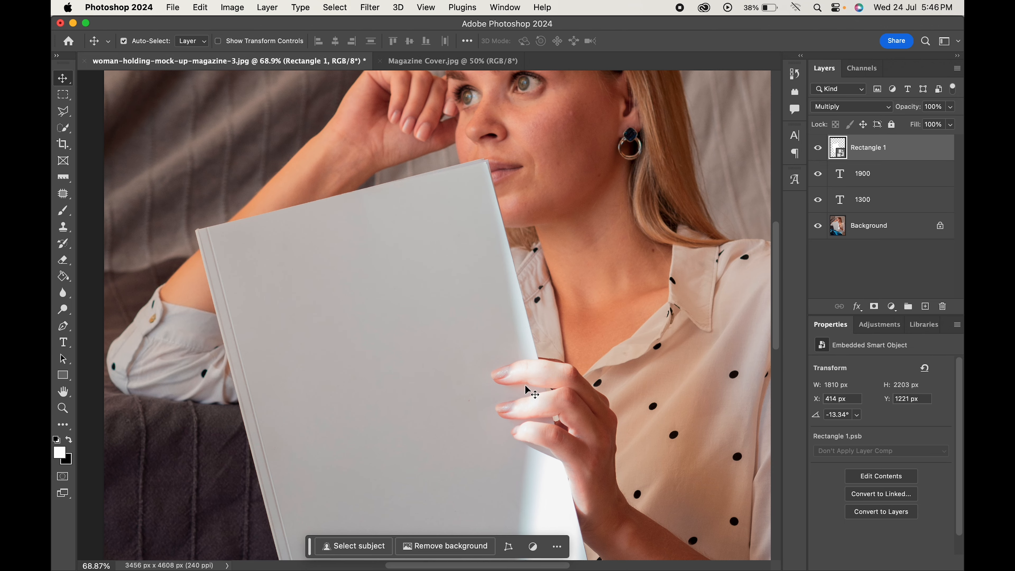
{"action": "scroll", "coordinate": [525, 385], "scroll_direction": "down", "scroll_amount": 4}
Select the magazine cover on the Background layer with the Quick Selection tool.
{"action": "left_click", "coordinate": [63, 128]}
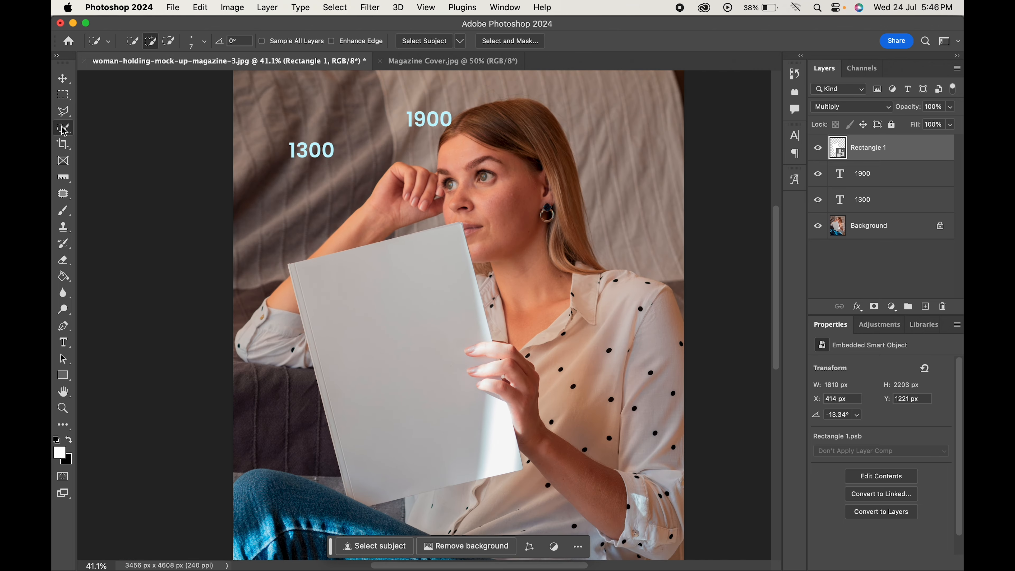
{"action": "right_click", "coordinate": [64, 131]}
{"action": "left_click", "coordinate": [115, 139]}
{"action": "scroll", "coordinate": [347, 334], "scroll_direction": "up", "scroll_amount": 3}
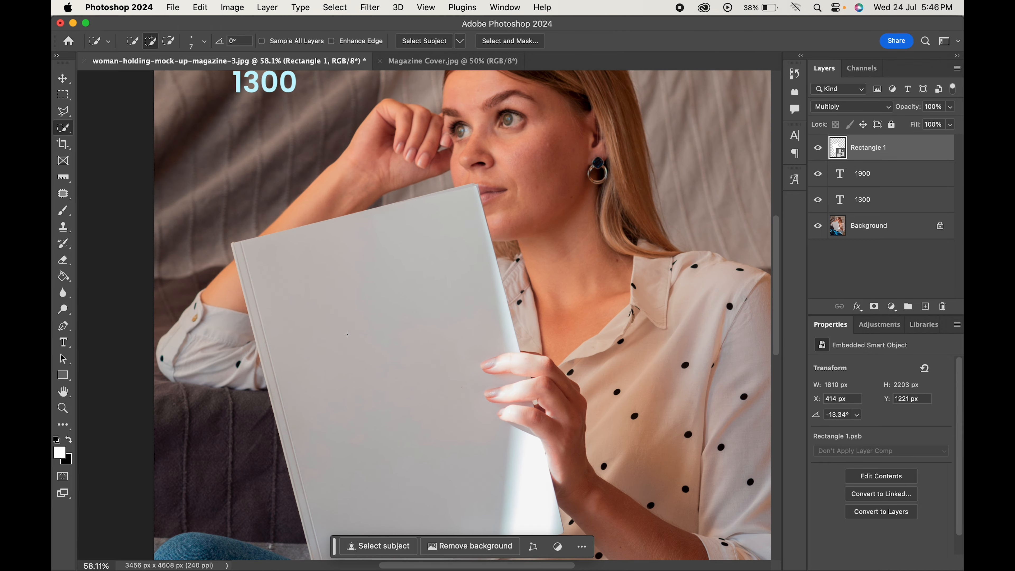
{"action": "left_click", "coordinate": [866, 233]}
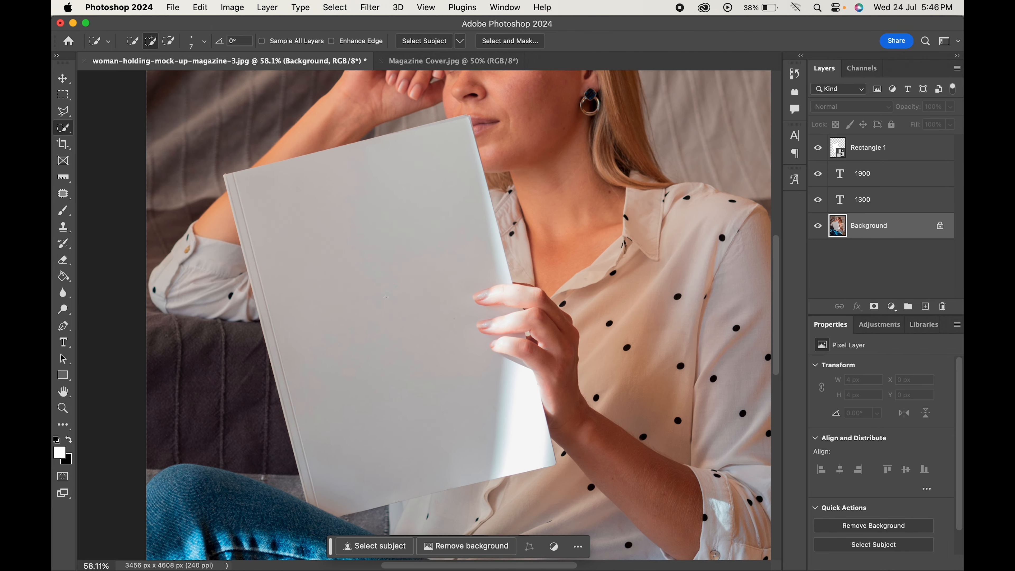
{"action": "mouse_move", "coordinate": [348, 263]}
{"action": "left_mouse_down"}
{"action": "mouse_move", "coordinate": [400, 228]}
{"action": "mouse_move", "coordinate": [328, 210]}
{"action": "left_mouse_up"}
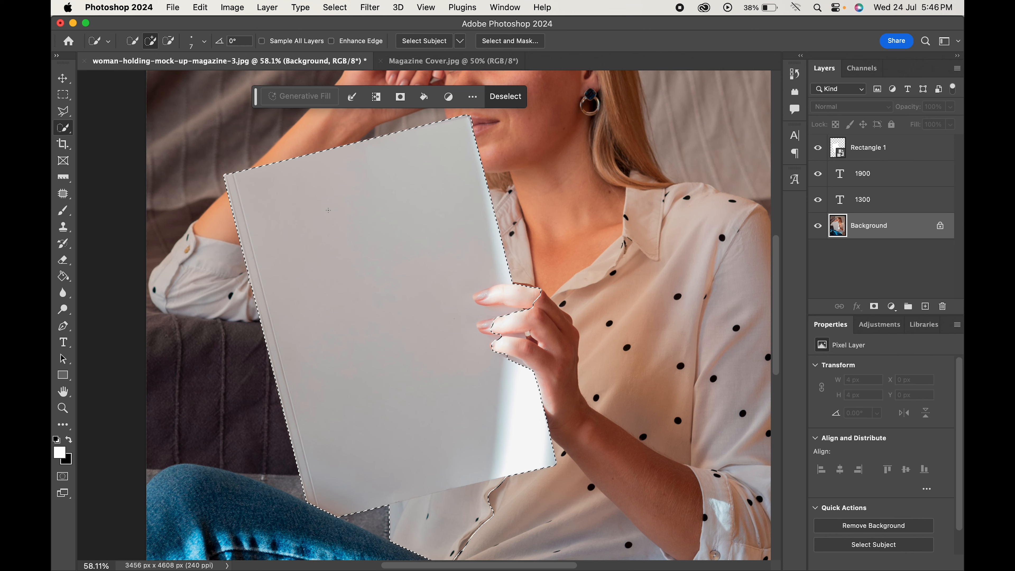
Subtract the woman's fingers from the magazine selection.
{"action": "scroll", "coordinate": [337, 279], "scroll_direction": "down", "scroll_amount": 2}
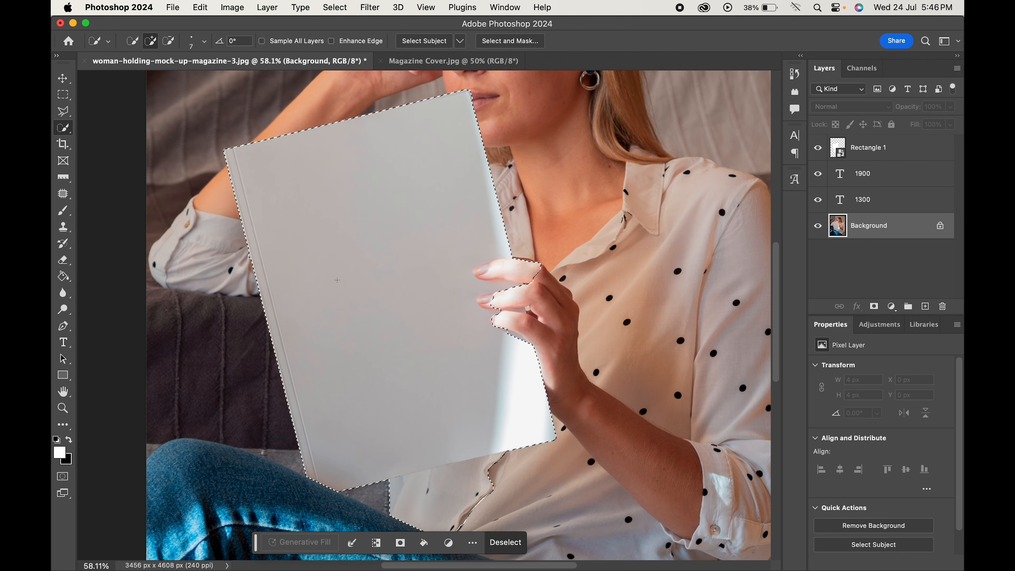
{"action": "scroll", "coordinate": [334, 228], "scroll_direction": "up", "scroll_amount": 4}
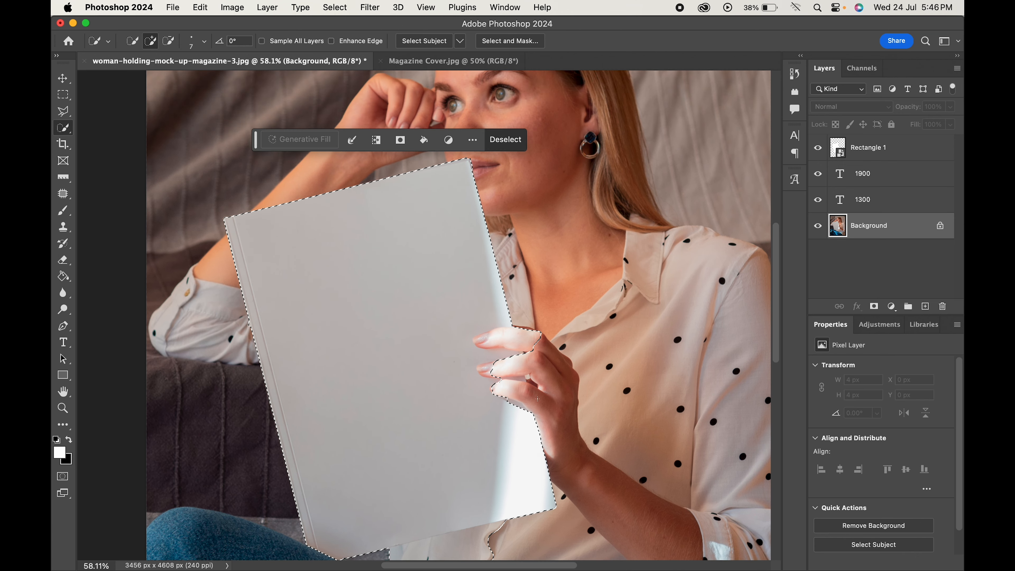
{"action": "scroll", "coordinate": [536, 398], "scroll_direction": "up", "scroll_amount": 5}
{"action": "scroll", "coordinate": [537, 398], "scroll_direction": "right", "scroll_amount": 4}
{"action": "key", "text": "alt"}
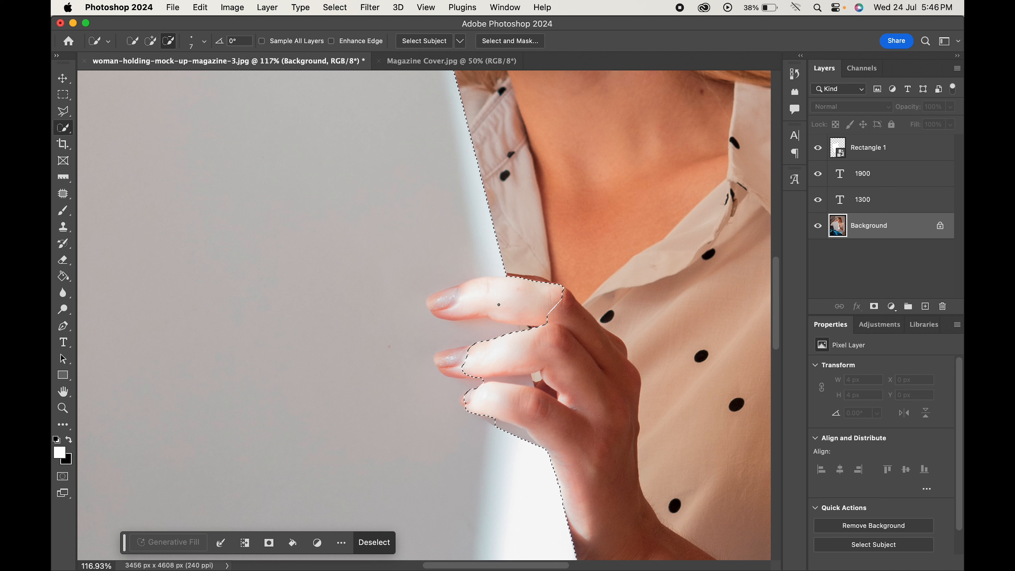
{"action": "mouse_move", "coordinate": [506, 303]}
{"action": "left_mouse_down"}
{"action": "mouse_move", "coordinate": [430, 304]}
{"action": "mouse_move", "coordinate": [431, 296]}
{"action": "mouse_move", "coordinate": [479, 285]}
{"action": "mouse_move", "coordinate": [435, 295]}
{"action": "mouse_move", "coordinate": [462, 284]}
{"action": "mouse_move", "coordinate": [459, 360]}
{"action": "mouse_move", "coordinate": [469, 375]}
{"action": "mouse_move", "coordinate": [472, 364]}
{"action": "mouse_move", "coordinate": [466, 402]}
{"action": "left_mouse_up"}
{"action": "key", "text": "alt"}
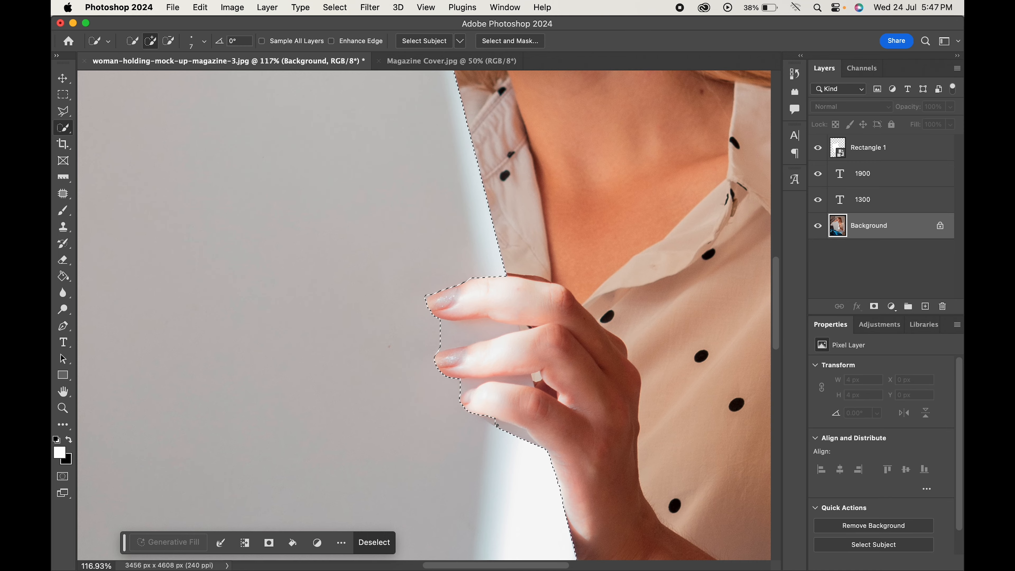
Refine the Quick Selection around the fingers so the magazine areas between them are included.
{"action": "scroll", "coordinate": [497, 425], "scroll_direction": "down", "scroll_amount": 5}
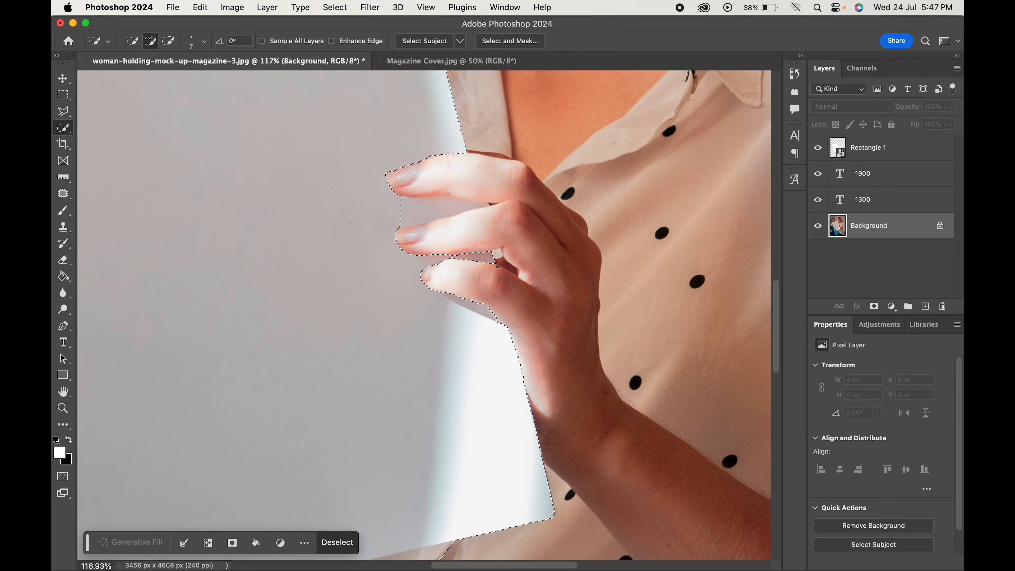
{"action": "scroll", "coordinate": [497, 267], "scroll_direction": "down", "scroll_amount": 3}
{"action": "scroll", "coordinate": [498, 267], "scroll_direction": "up", "scroll_amount": 7}
{"action": "left_click_drag", "start_coordinate": [410, 359], "coordinate": [465, 357]}
{"action": "key", "text": "alt"}
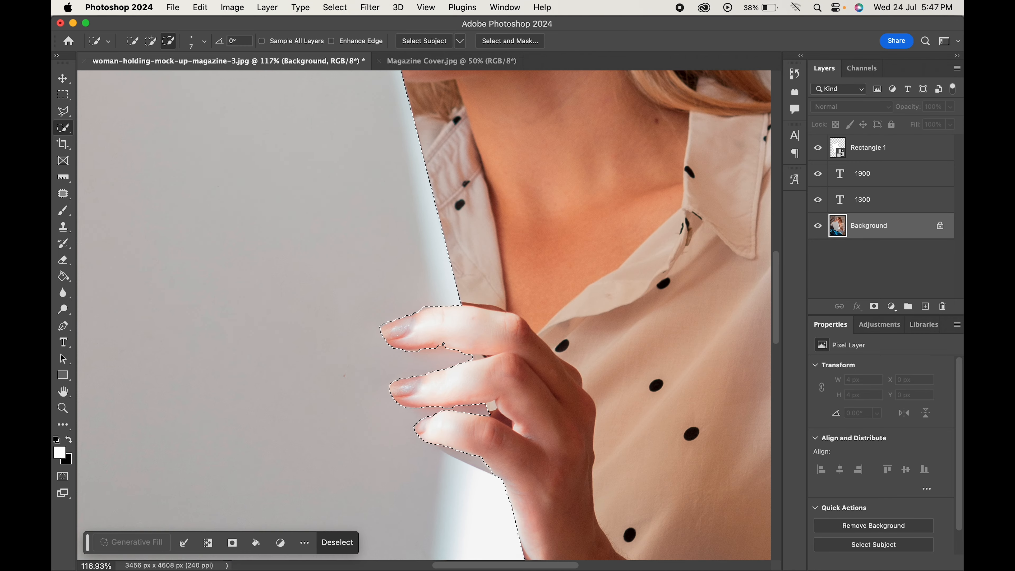
{"action": "scroll", "coordinate": [444, 343], "scroll_direction": "right", "scroll_amount": 2}
{"action": "scroll", "coordinate": [431, 356], "scroll_direction": "up", "scroll_amount": 5}
{"action": "scroll", "coordinate": [387, 304], "scroll_direction": "down", "scroll_amount": 3}
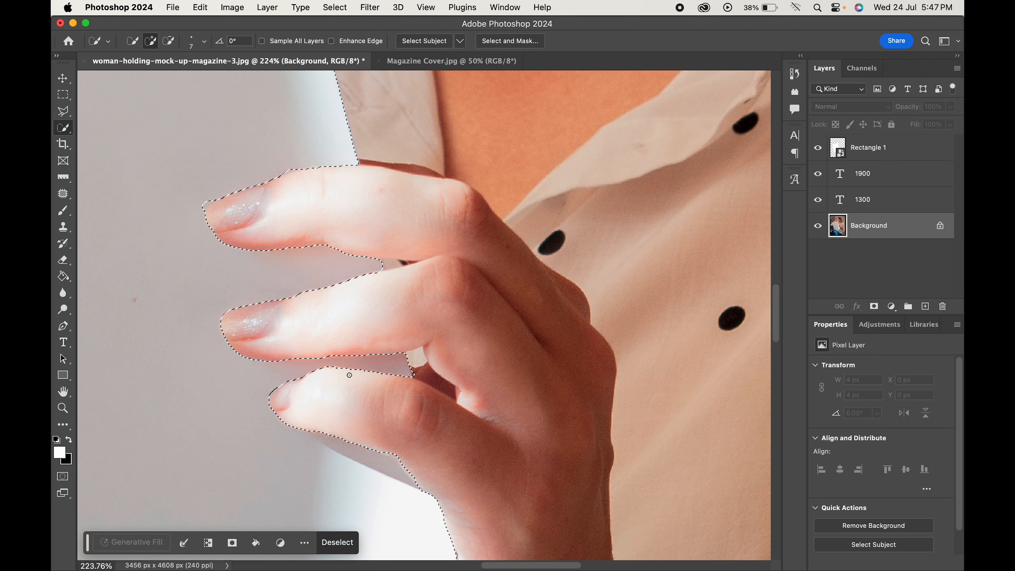
Add the small gap between the upper two fingers to the magazine selection with the Polygonal Lasso tool.
{"action": "left_click", "coordinate": [64, 111]}
{"action": "left_click", "coordinate": [116, 105]}
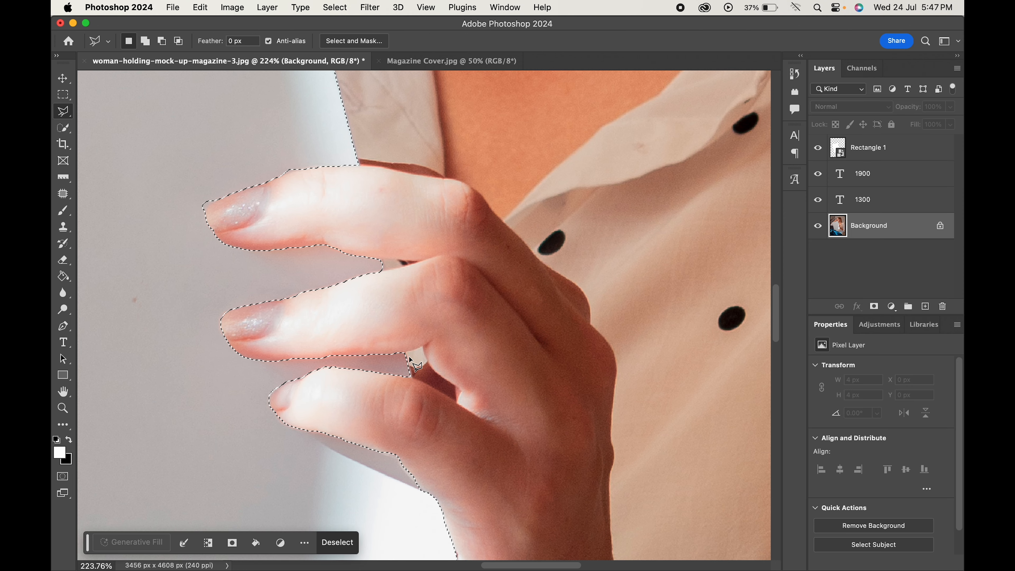
{"action": "key", "text": "shift"}
{"action": "left_click", "coordinate": [384, 270]}
{"action": "left_click", "coordinate": [383, 258]}
{"action": "left_click", "coordinate": [354, 258]}
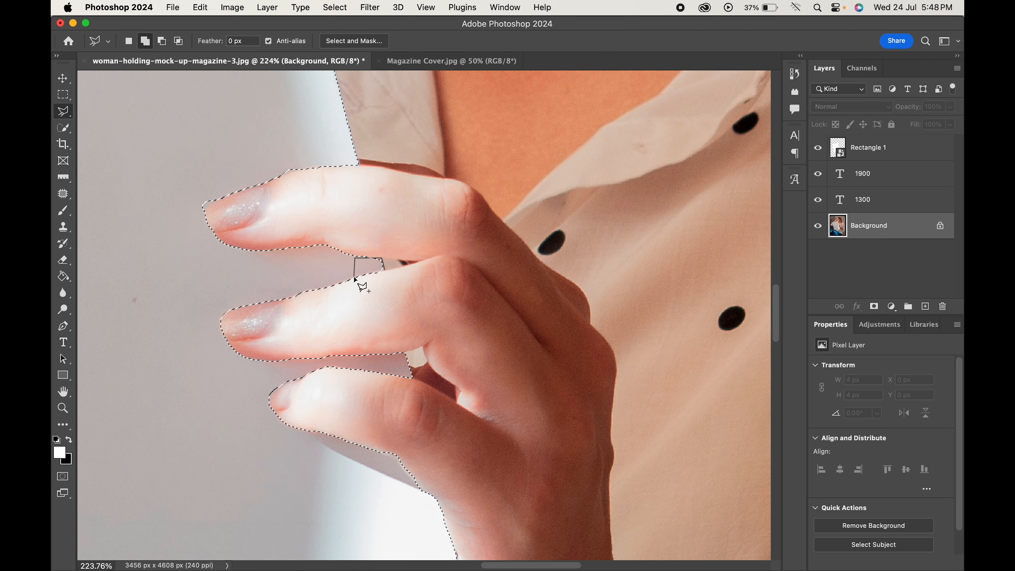
{"action": "double_click", "coordinate": [355, 280]}
{"action": "scroll", "coordinate": [386, 224], "scroll_direction": "up", "scroll_amount": 1}
{"action": "key", "text": "w"}
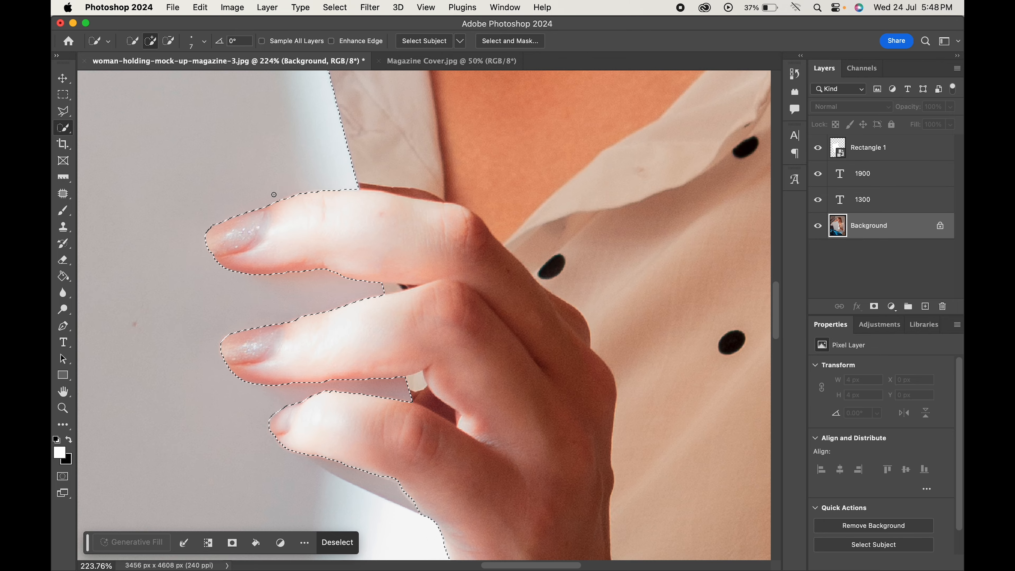
Subtract the shirt area below the magazine's lower edge from the selection with the Polygonal Lasso tool.
{"action": "scroll", "coordinate": [459, 172], "scroll_direction": "down", "scroll_amount": 5}
{"action": "scroll", "coordinate": [355, 468], "scroll_direction": "up", "scroll_amount": 4}
{"action": "left_click", "coordinate": [63, 111]}
{"action": "left_click", "coordinate": [227, 325], "text": "alt"}
{"action": "left_click", "coordinate": [523, 254]}
{"action": "left_click", "coordinate": [584, 369]}
{"action": "left_click", "coordinate": [499, 476]}
{"action": "left_click", "coordinate": [373, 547]}
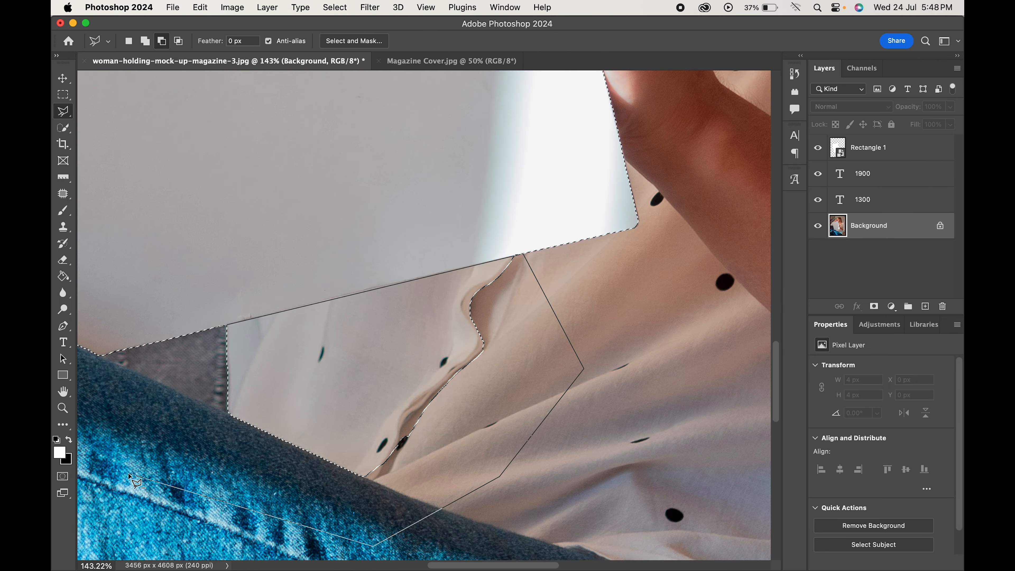
{"action": "left_click", "coordinate": [129, 474]}
{"action": "left_click", "coordinate": [227, 325]}
Subtract the thin strip at the magazine corner beside the woman's mouth from the selection.
{"action": "scroll", "coordinate": [227, 324], "scroll_direction": "down", "scroll_amount": 5}
{"action": "scroll", "coordinate": [418, 118], "scroll_direction": "up", "scroll_amount": 5}
{"action": "left_click", "coordinate": [555, 158], "text": "alt"}
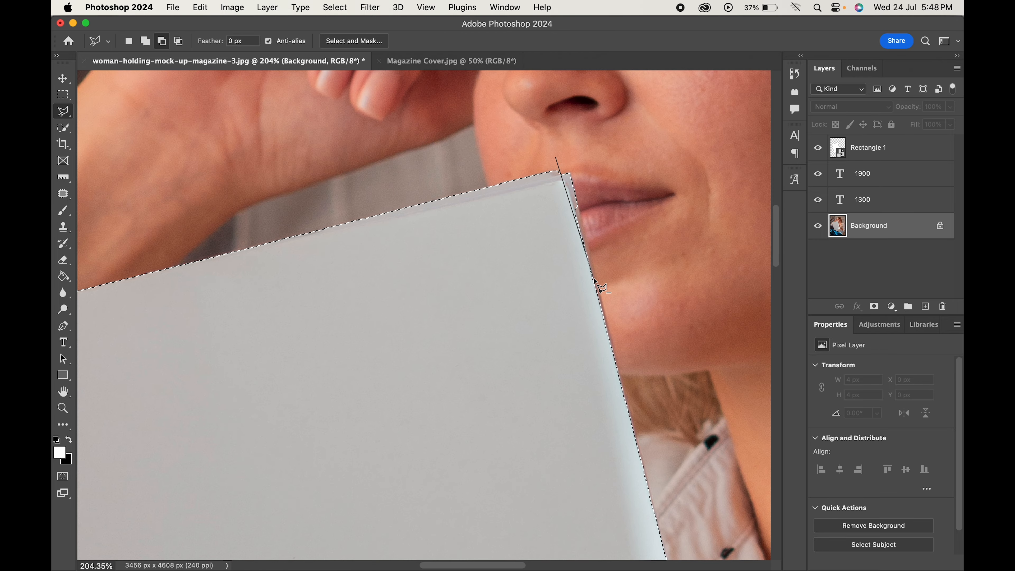
{"action": "double_click", "coordinate": [595, 281]}
{"action": "scroll", "coordinate": [575, 184], "scroll_direction": "down", "scroll_amount": 6}
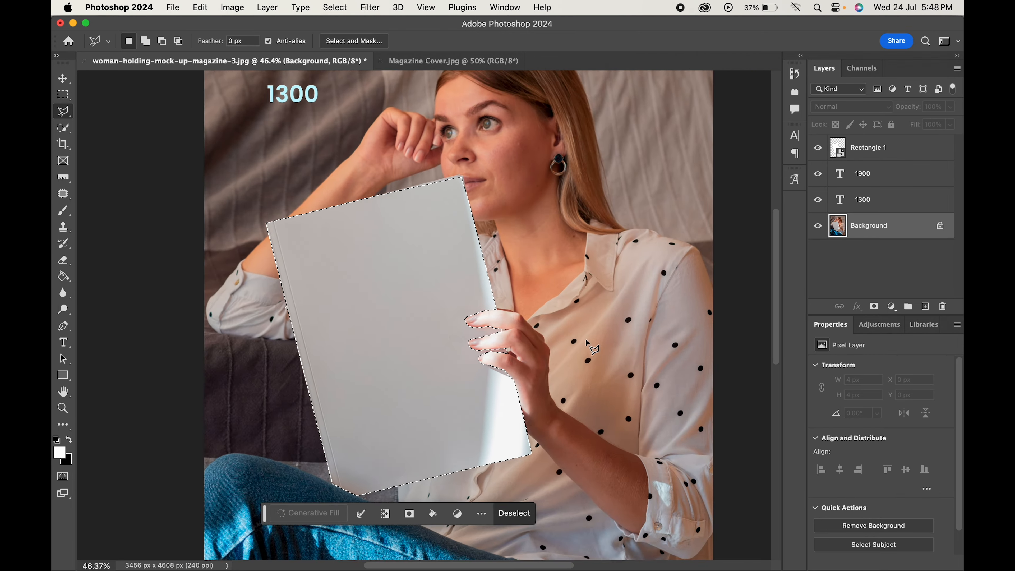
{"action": "scroll", "coordinate": [342, 268], "scroll_direction": "down", "scroll_amount": 2}
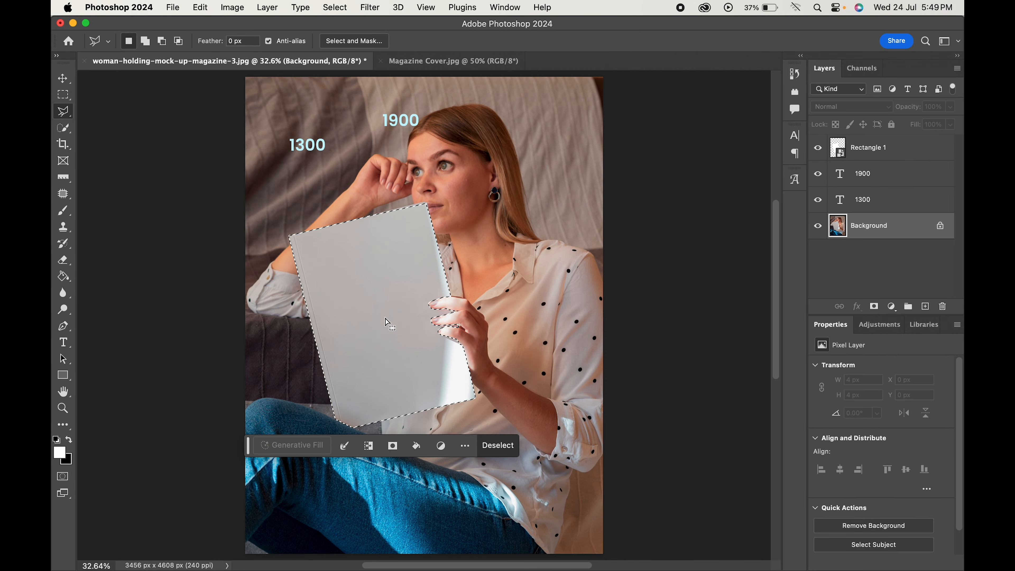
Mask the Rectangle 1 layer with the magazine selection and compare the photo with the layer hidden and shown.
{"action": "left_click", "coordinate": [881, 151]}
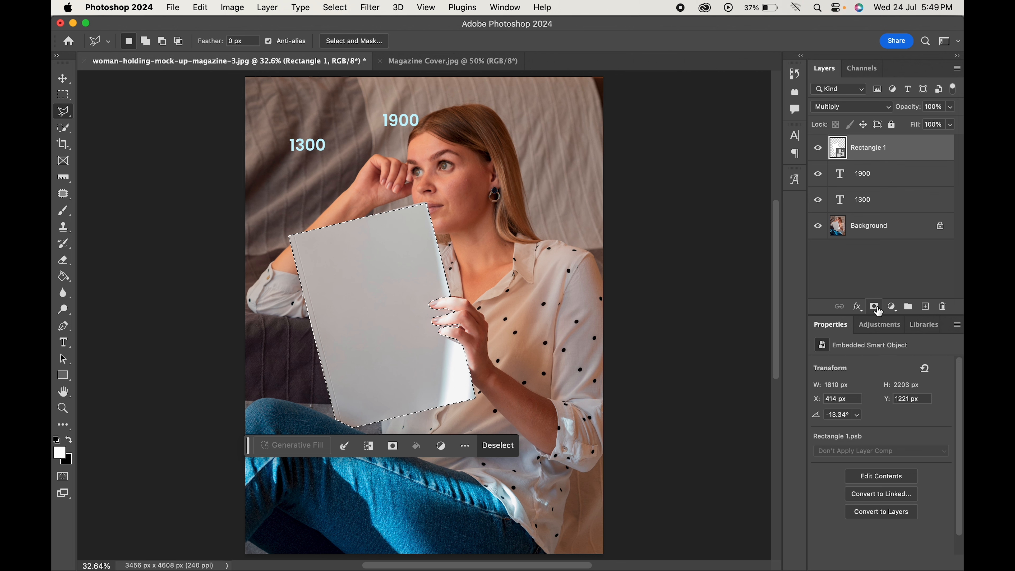
{"action": "left_click", "coordinate": [875, 308]}
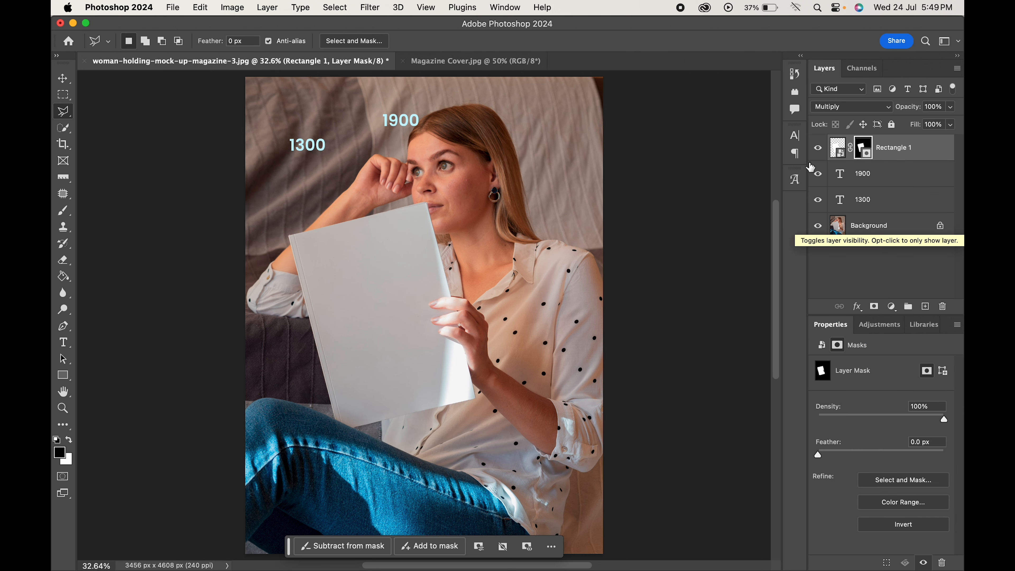
{"action": "left_click", "coordinate": [817, 150], "text": "alt"}
{"action": "left_click", "coordinate": [818, 151], "text": "alt"}
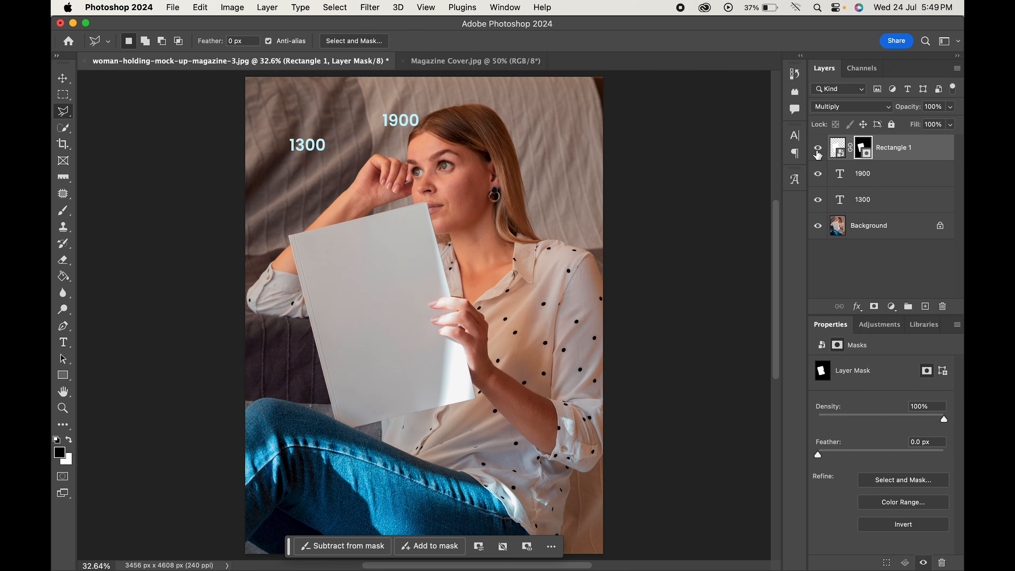
{"action": "left_click", "coordinate": [817, 151], "text": "alt"}
{"action": "left_click", "coordinate": [817, 152], "text": "alt"}
Delete the 1900 and 1300 text layers.
{"action": "left_click", "coordinate": [872, 180]}
{"action": "left_click", "coordinate": [873, 199], "text": "shift"}
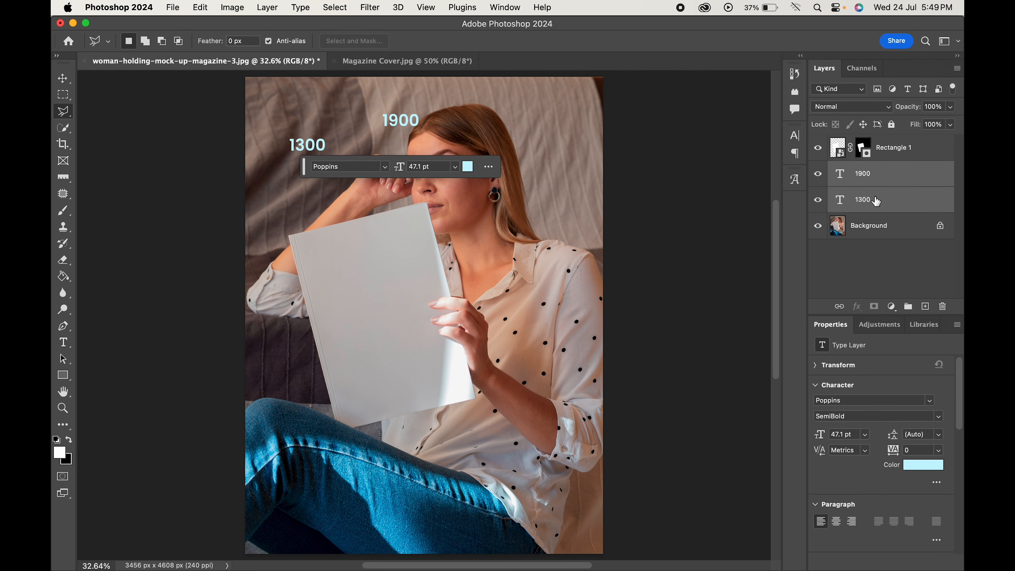
{"action": "left_click", "coordinate": [942, 306]}
{"action": "key", "text": "Return"}
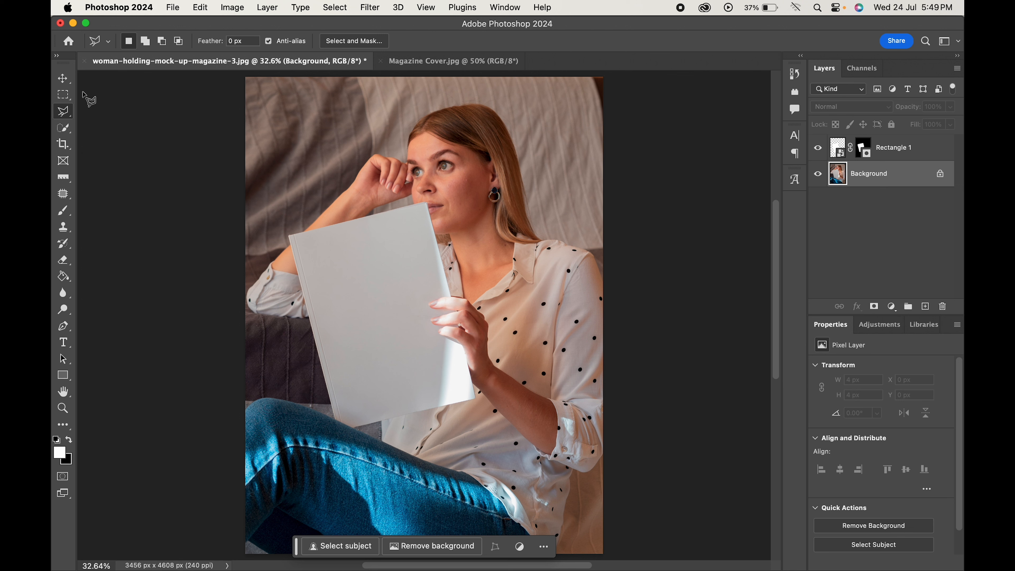
Open the contents of the Rectangle 1 smart object for editing.
{"action": "key", "text": "v"}
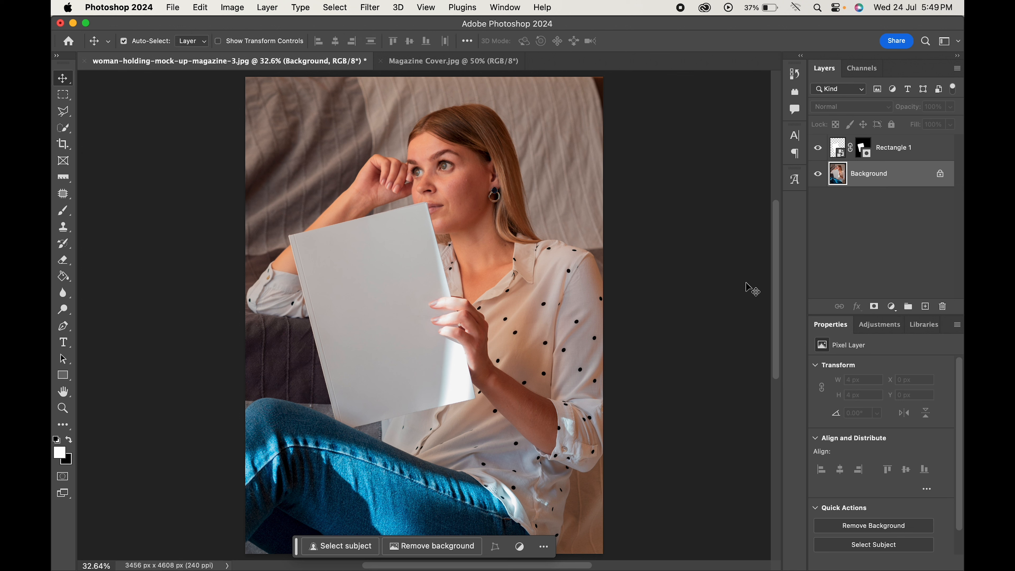
{"action": "double_click", "coordinate": [840, 157]}
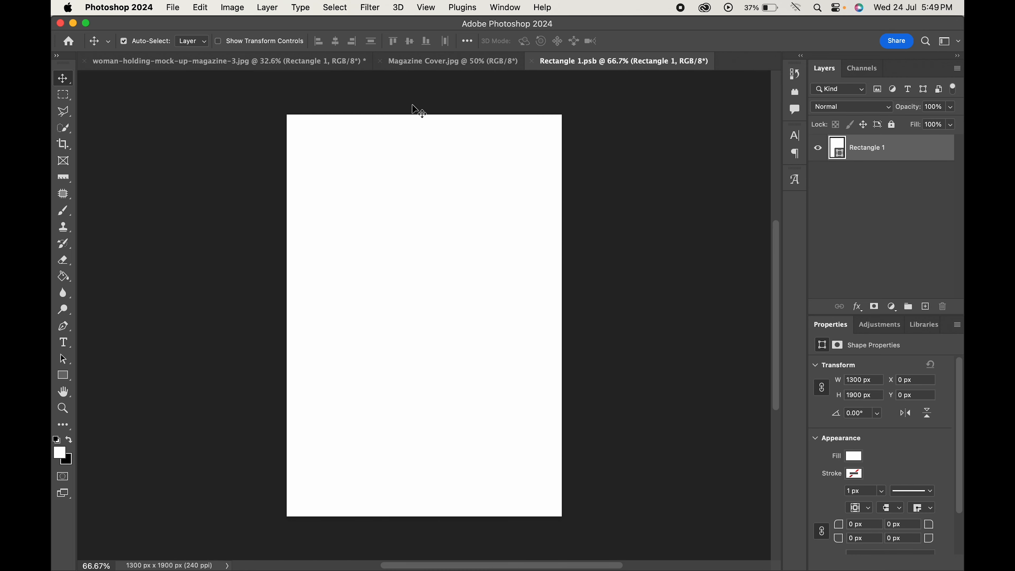
{"action": "left_click", "coordinate": [418, 62]}
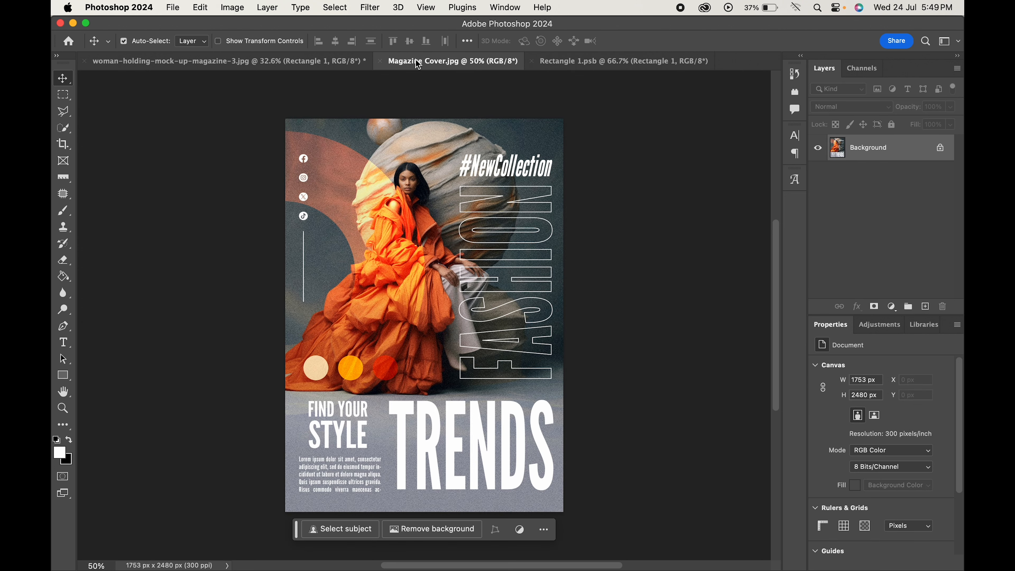
{"action": "left_click", "coordinate": [624, 61]}
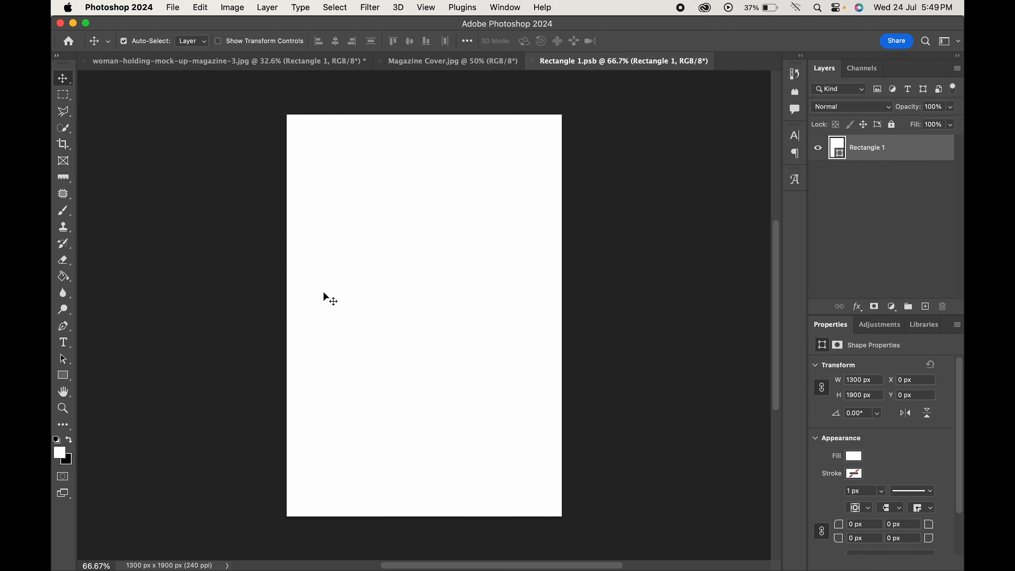
Unlock the Magazine Cover.jpg background, copy the whole cover artwork and paste it into Rectangle 1.psb.
{"action": "left_click", "coordinate": [432, 62]}
{"action": "left_click", "coordinate": [199, 8]}
{"action": "left_click", "coordinate": [772, 104]}
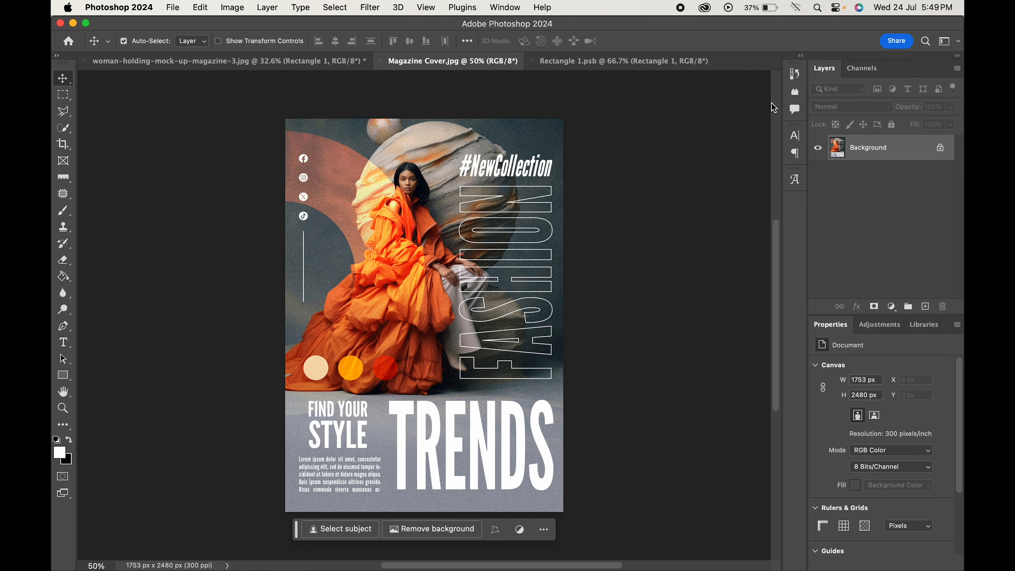
{"action": "left_click", "coordinate": [939, 149]}
{"action": "left_click", "coordinate": [199, 8]}
{"action": "left_click", "coordinate": [216, 104]}
{"action": "key", "text": "ctrl+Tab"}
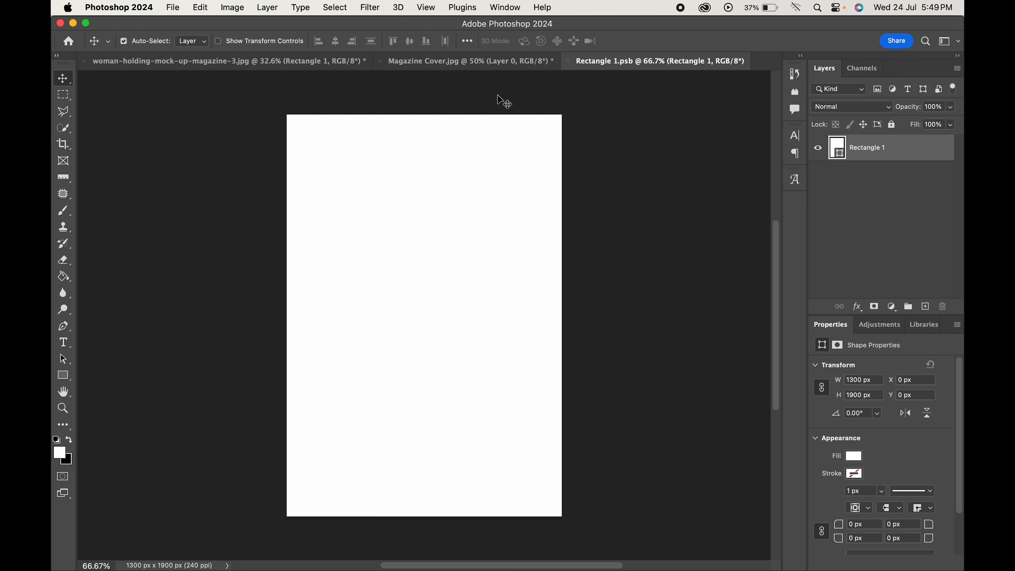
{"action": "left_click", "coordinate": [200, 8]}
{"action": "left_click", "coordinate": [217, 128]}
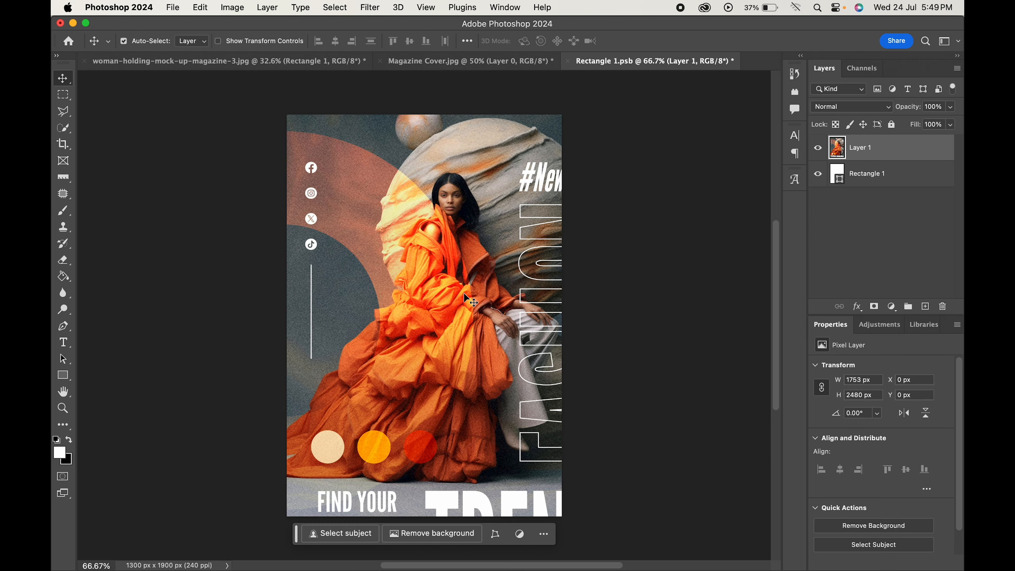
Scale the pasted cover down to about 1348 × 1907 px so it covers the canvas.
{"action": "key", "text": "super+t"}
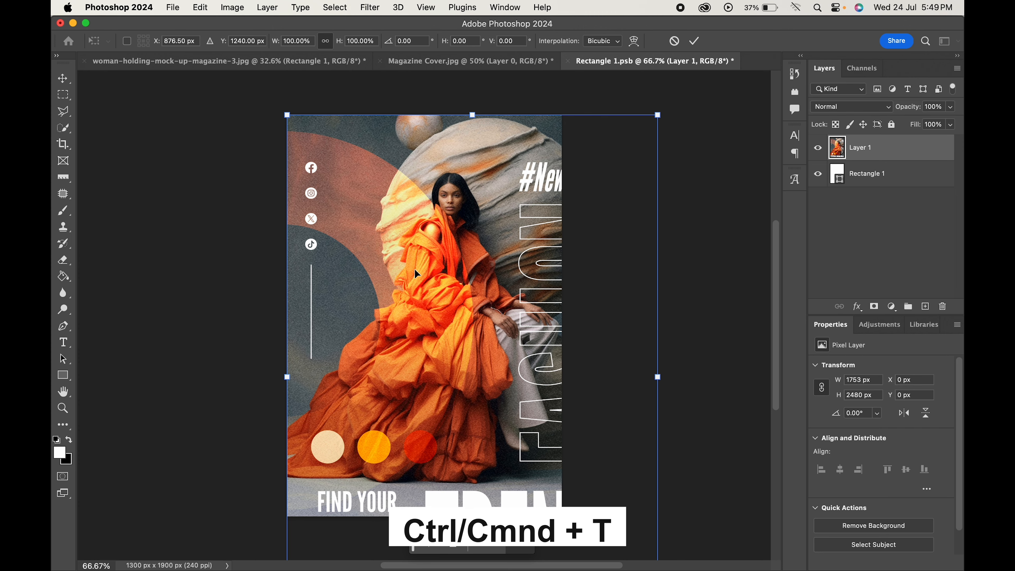
{"action": "scroll", "coordinate": [417, 273], "scroll_direction": "down", "scroll_amount": 3}
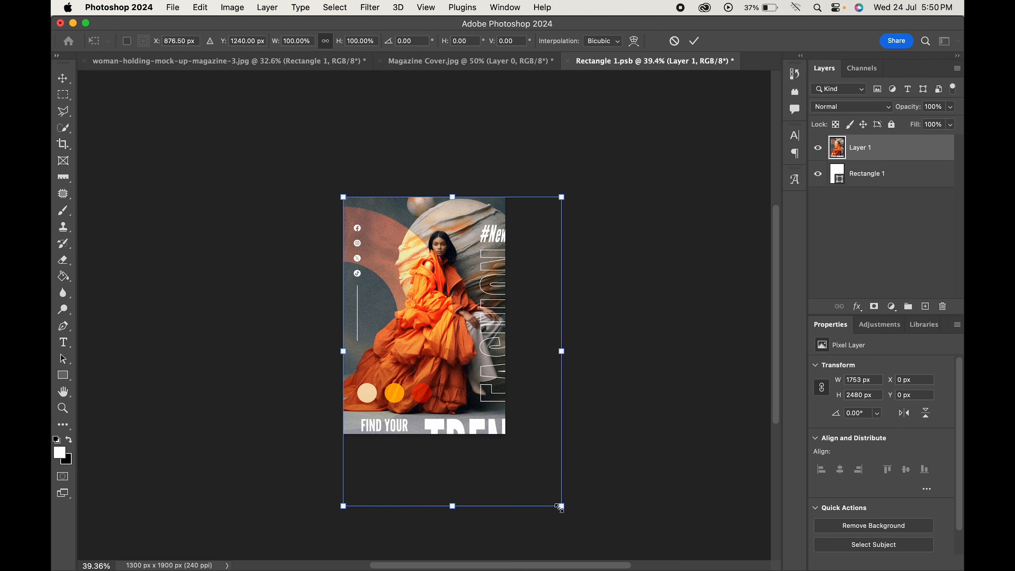
{"action": "left_click_drag", "start_coordinate": [562, 506], "coordinate": [510, 435]}
{"action": "left_click_drag", "start_coordinate": [469, 393], "coordinate": [465, 392]}
{"action": "key", "text": "Return"}
{"action": "scroll", "coordinate": [466, 392], "scroll_direction": "up", "scroll_amount": 2}
{"action": "scroll", "coordinate": [466, 392], "scroll_direction": "up", "scroll_amount": 3}
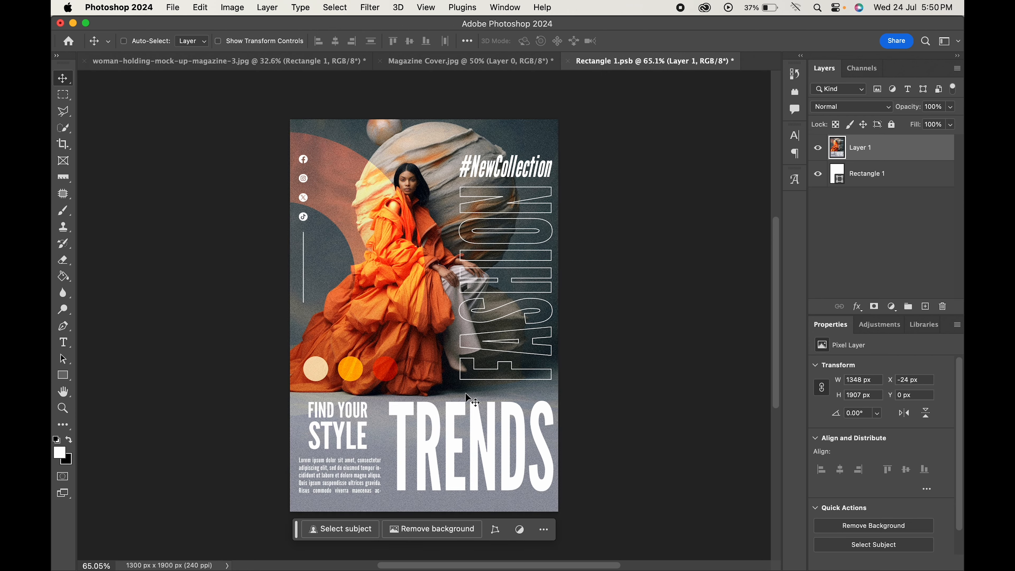
Center the cover layer horizontally and vertically on the canvas and clear the selection.
{"action": "key", "text": "super+a"}
{"action": "left_click", "coordinate": [335, 41]}
{"action": "left_click", "coordinate": [409, 41]}
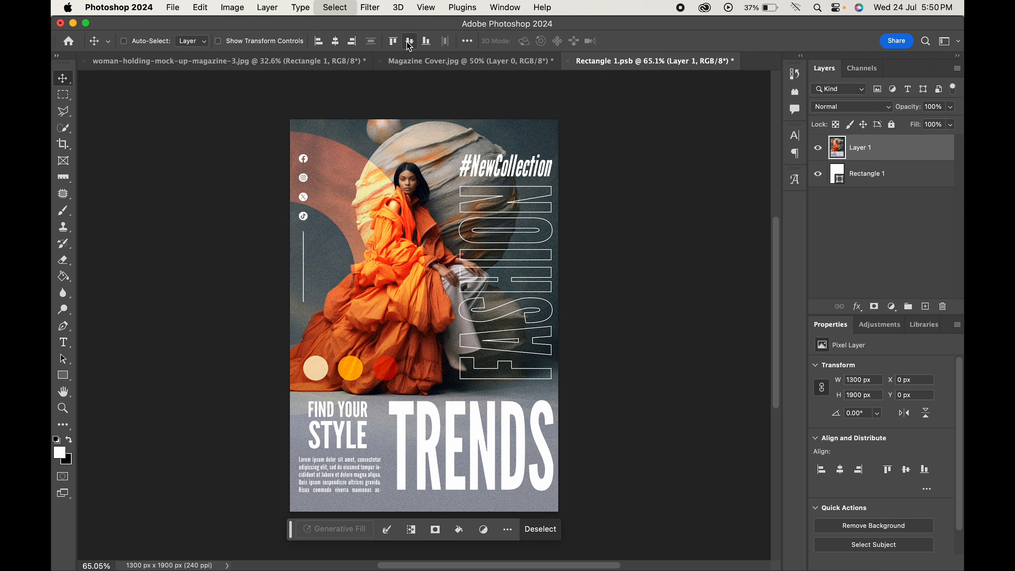
{"action": "key", "text": "super+d"}
{"action": "scroll", "coordinate": [378, 267], "scroll_direction": "down", "scroll_amount": 2}
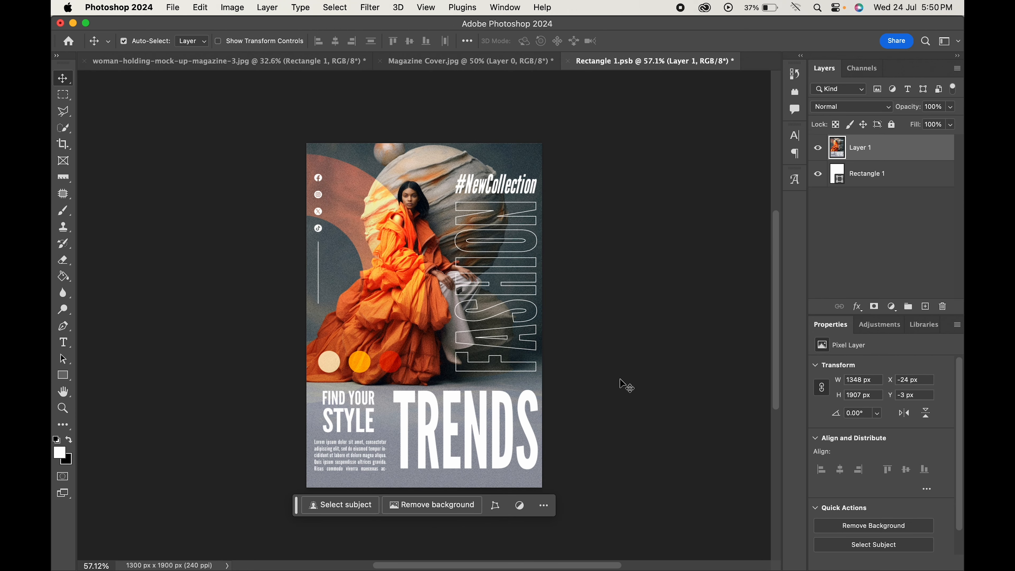
Save Rectangle 1.psb and return to the woman-holding-mock-up-magazine-3.jpg photo to inspect the placed cover.
{"action": "left_click", "coordinate": [175, 7]}
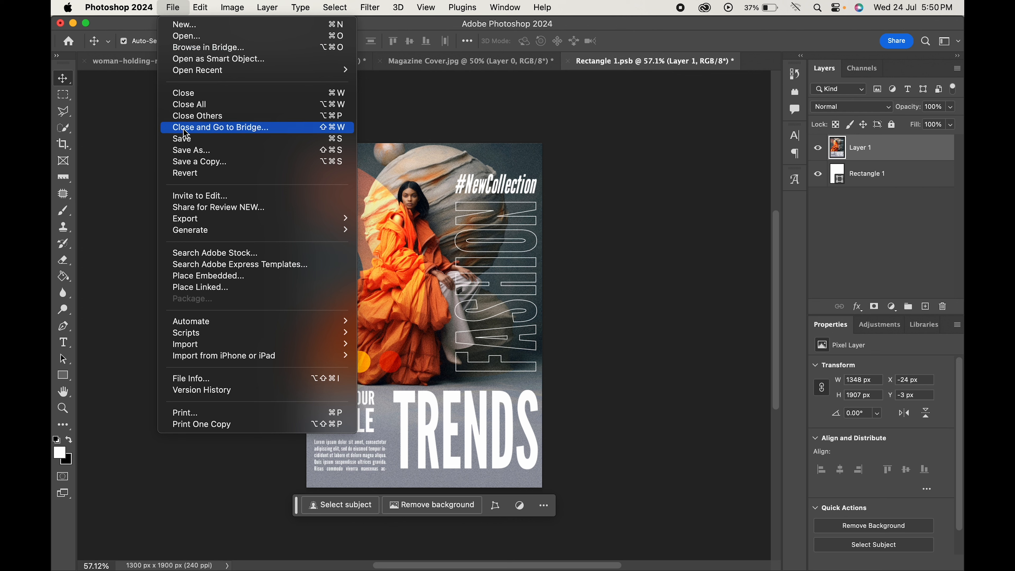
{"action": "left_click", "coordinate": [197, 139]}
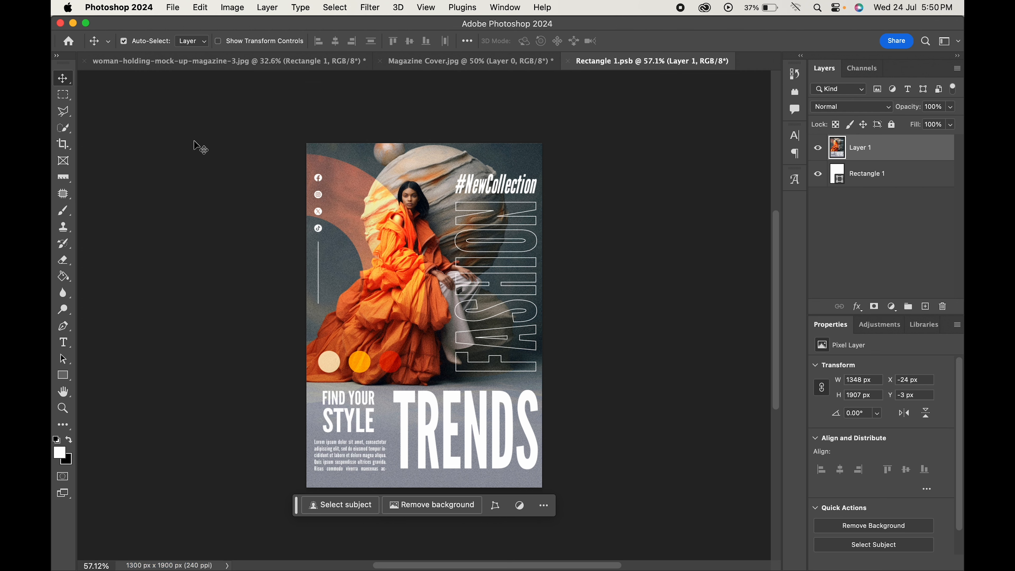
{"action": "left_click", "coordinate": [219, 68]}
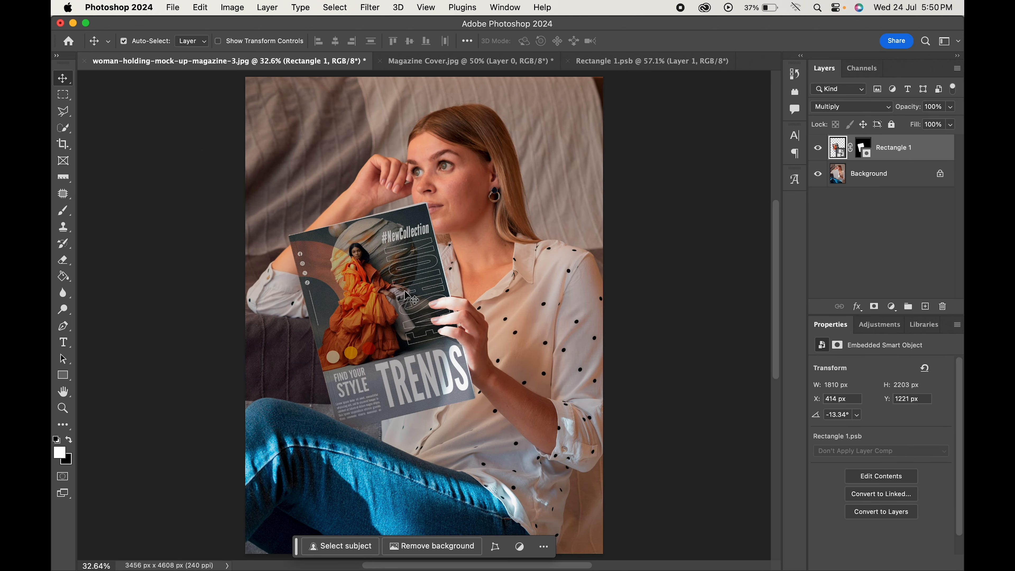
{"action": "scroll", "coordinate": [342, 305], "scroll_direction": "up", "scroll_amount": 5}
{"action": "scroll", "coordinate": [341, 304], "scroll_direction": "down", "scroll_amount": 7}
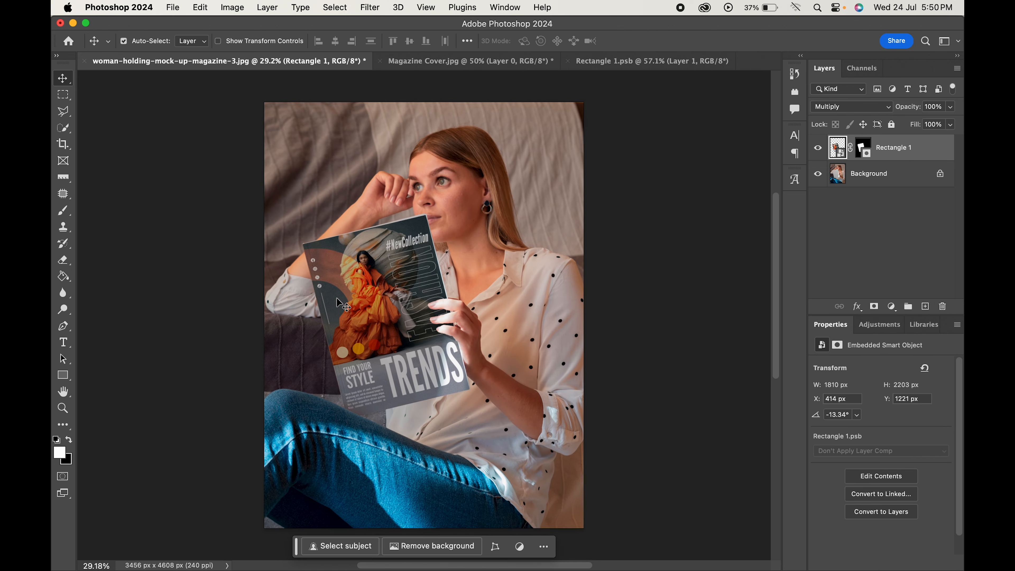
{"action": "scroll", "coordinate": [341, 306], "scroll_direction": "down", "scroll_amount": 1}
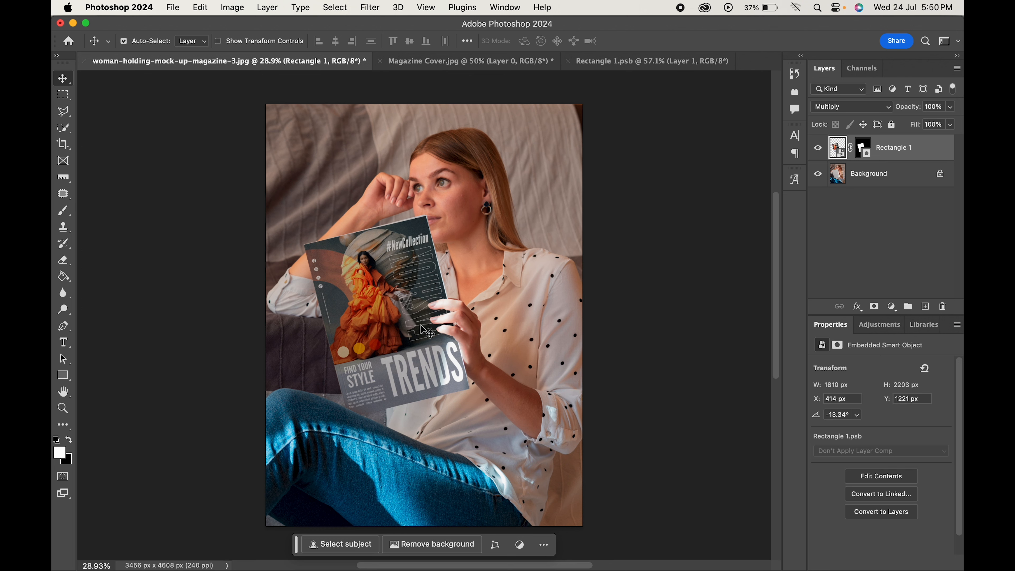
Split the underlying layer's white Blend If slider to 210 / 243 in the Rectangle 1 layer's blending options.
{"action": "double_click", "coordinate": [933, 156]}
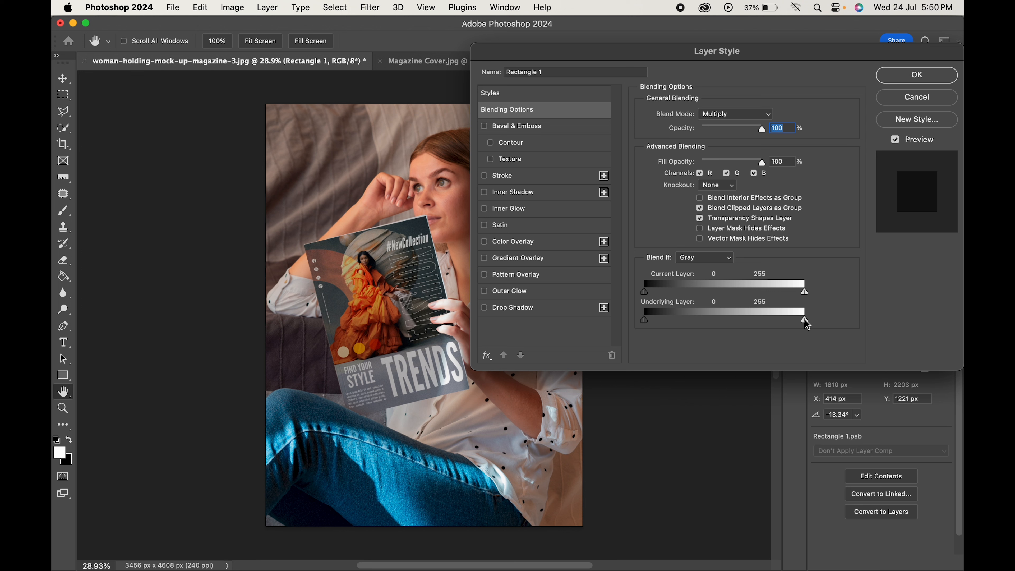
{"action": "mouse_move", "coordinate": [805, 320]}
{"action": "left_mouse_down"}
{"action": "mouse_move", "coordinate": [746, 321]}
{"action": "mouse_move", "coordinate": [808, 321]}
{"action": "left_mouse_up"}
{"action": "key", "text": "alt"}
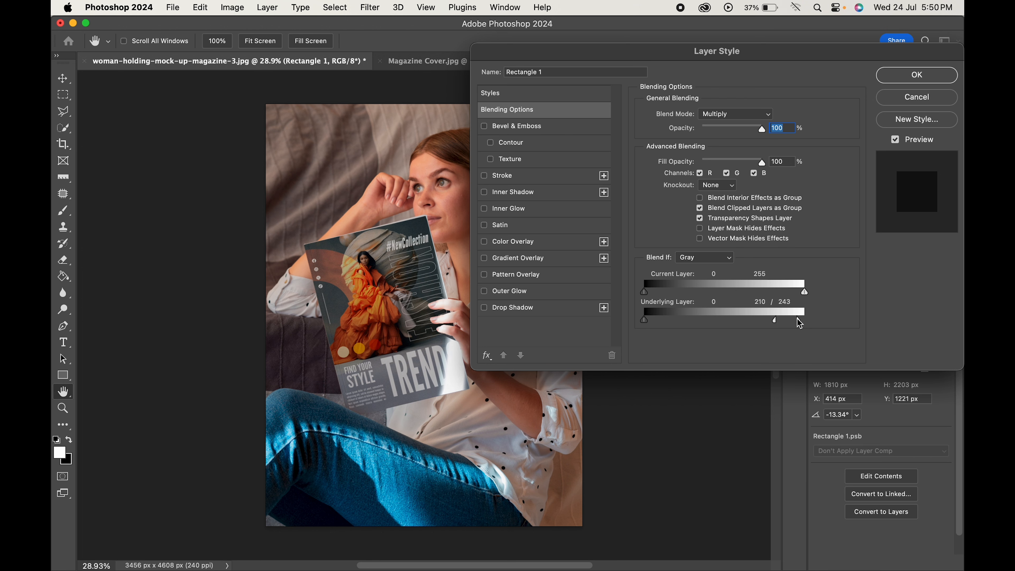
{"action": "left_click", "coordinate": [897, 81]}
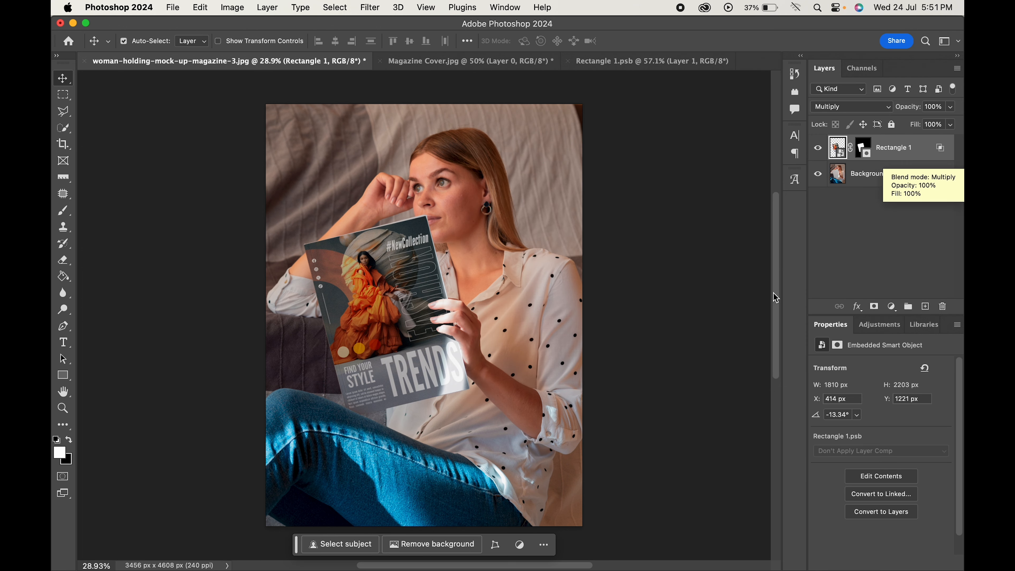
Compare the photo with the cover layer hidden and shown, and examine the finished mockup up close.
{"action": "left_click", "coordinate": [817, 151]}
{"action": "left_click", "coordinate": [818, 151]}
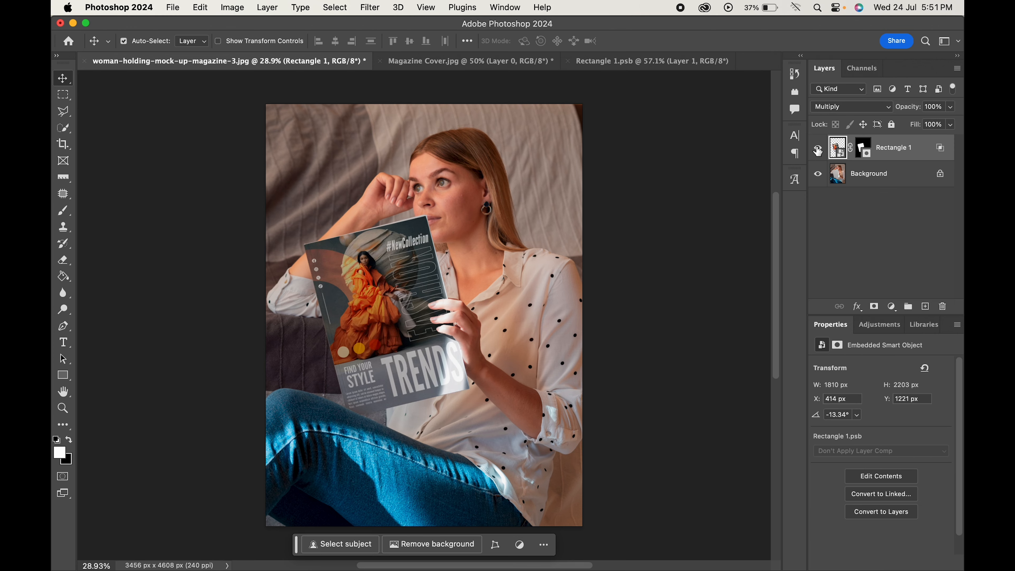
{"action": "left_click", "coordinate": [818, 151]}
{"action": "left_click", "coordinate": [818, 151]}
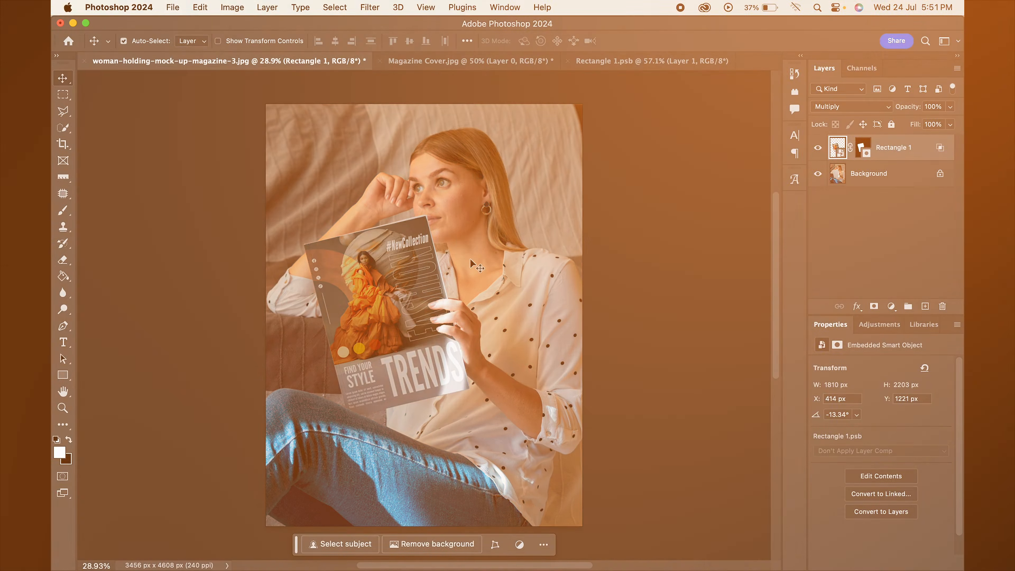
{"action": "scroll", "coordinate": [429, 320], "scroll_direction": "up", "scroll_amount": 5}
{"action": "scroll", "coordinate": [424, 326], "scroll_direction": "down", "scroll_amount": 3}
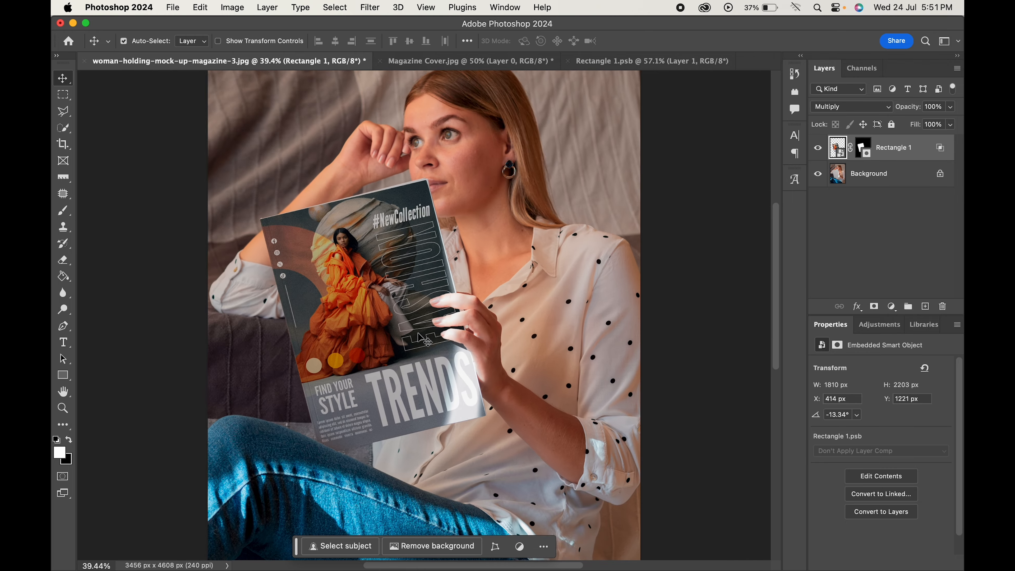
{"action": "scroll", "coordinate": [421, 338], "scroll_direction": "down", "scroll_amount": 2}
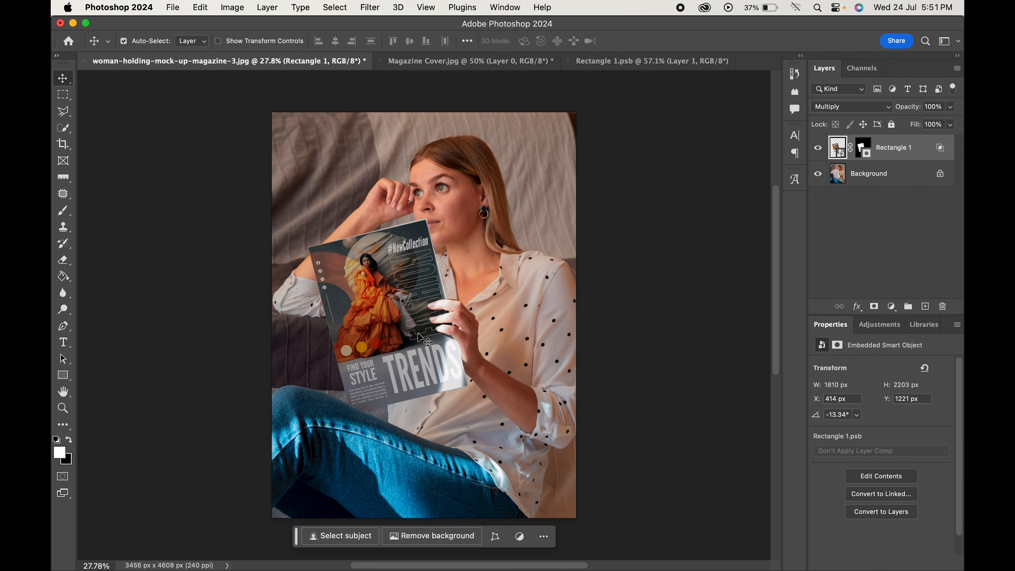